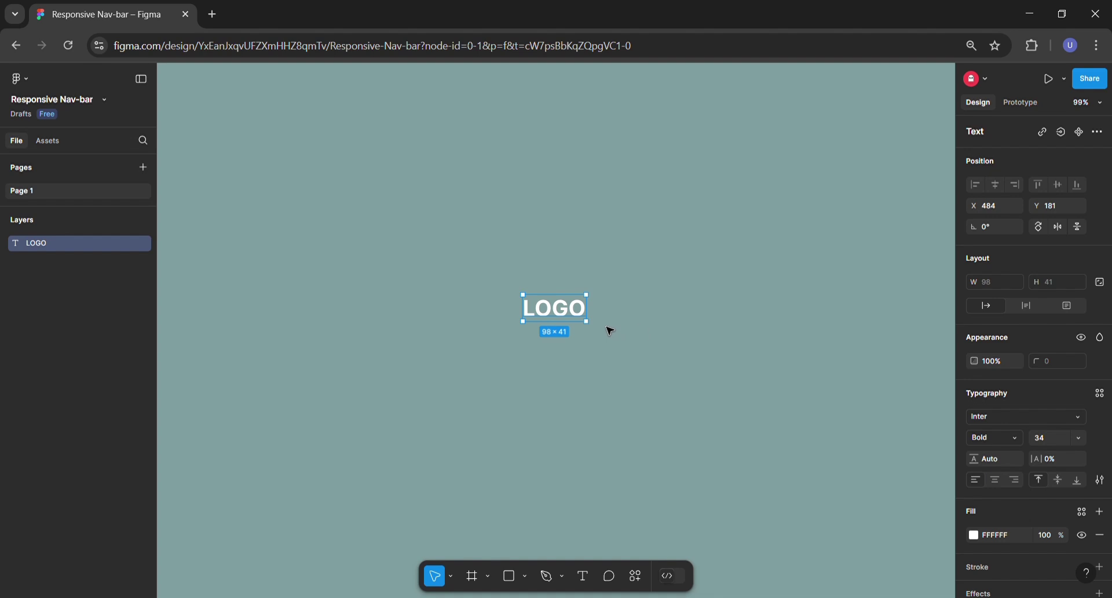
# Step: Add auto layout to the LOGO text and set its horizontal and vertical padding to 0
pyautogui.rightClick(578, 313)
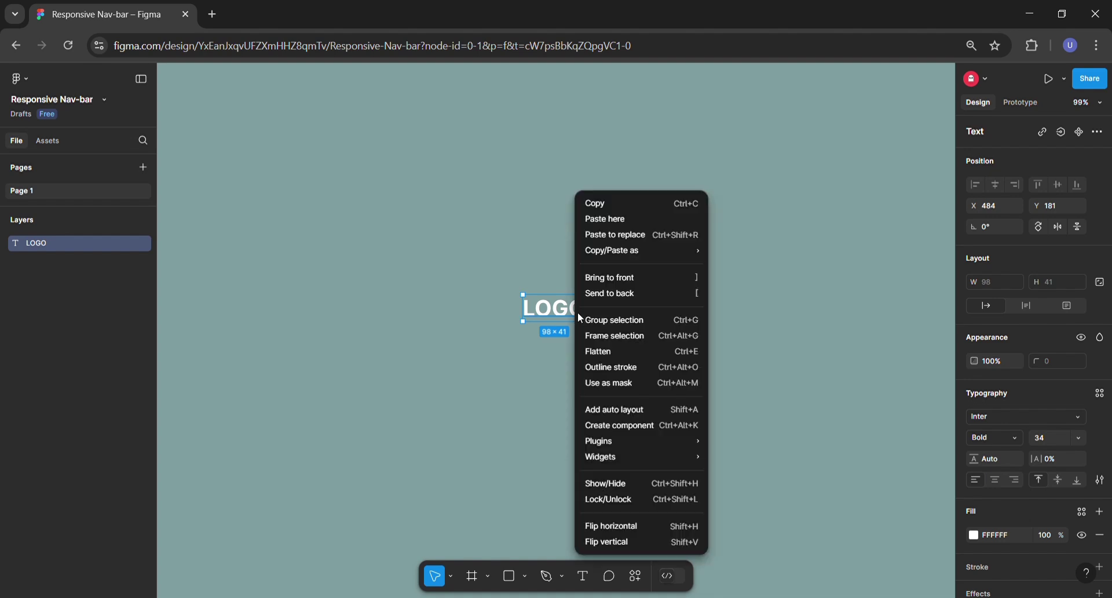
pyautogui.click(663, 407)
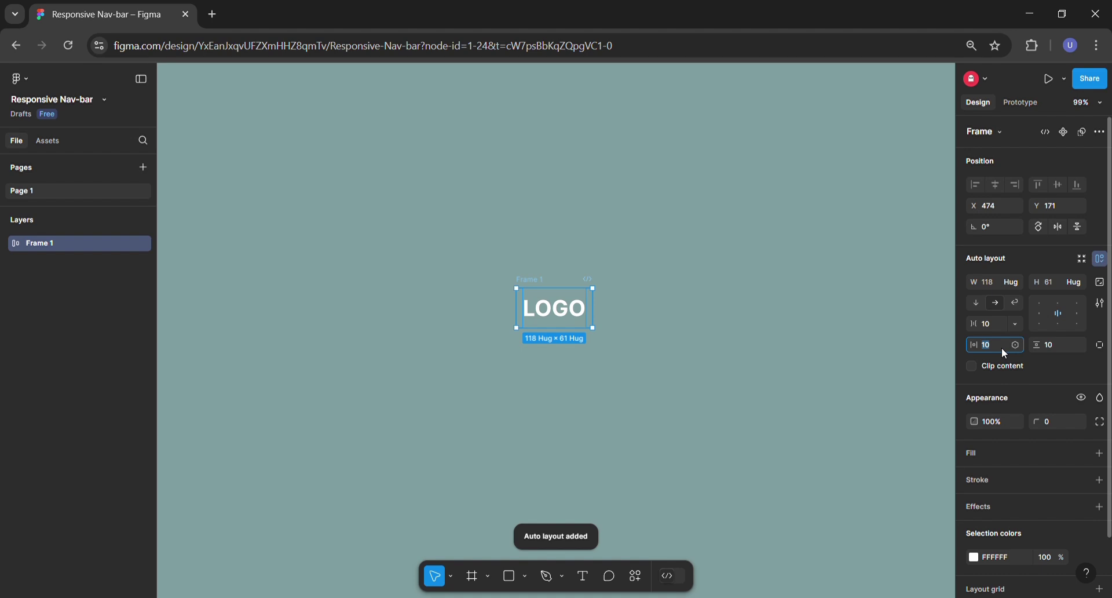
pyautogui.write('0')
pyautogui.press('Tab')
pyautogui.write('0')
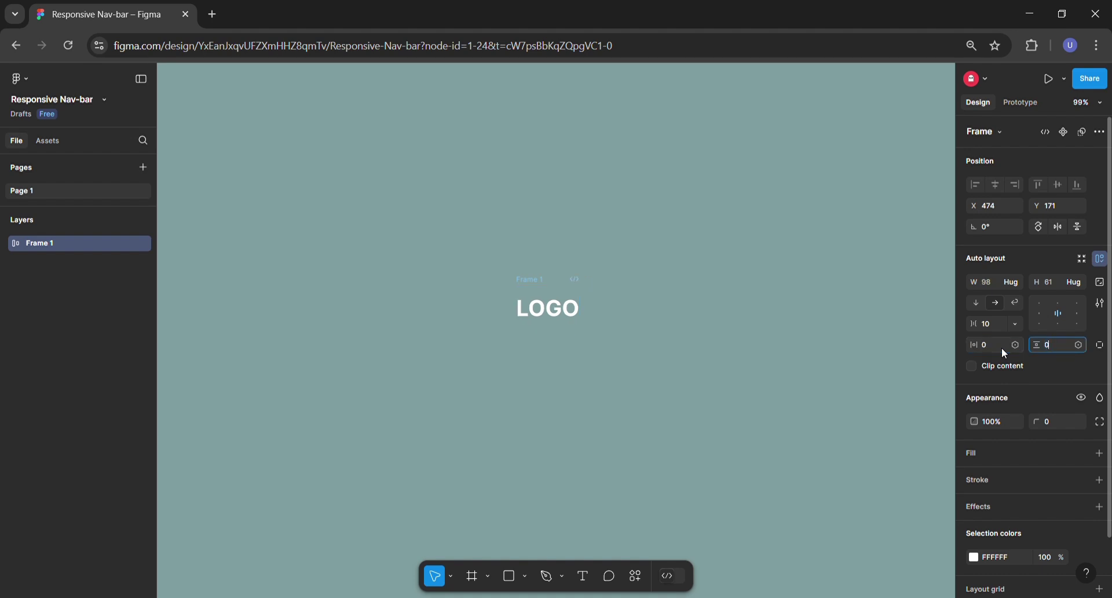
pyautogui.press('Return')
pyautogui.click(654, 322)
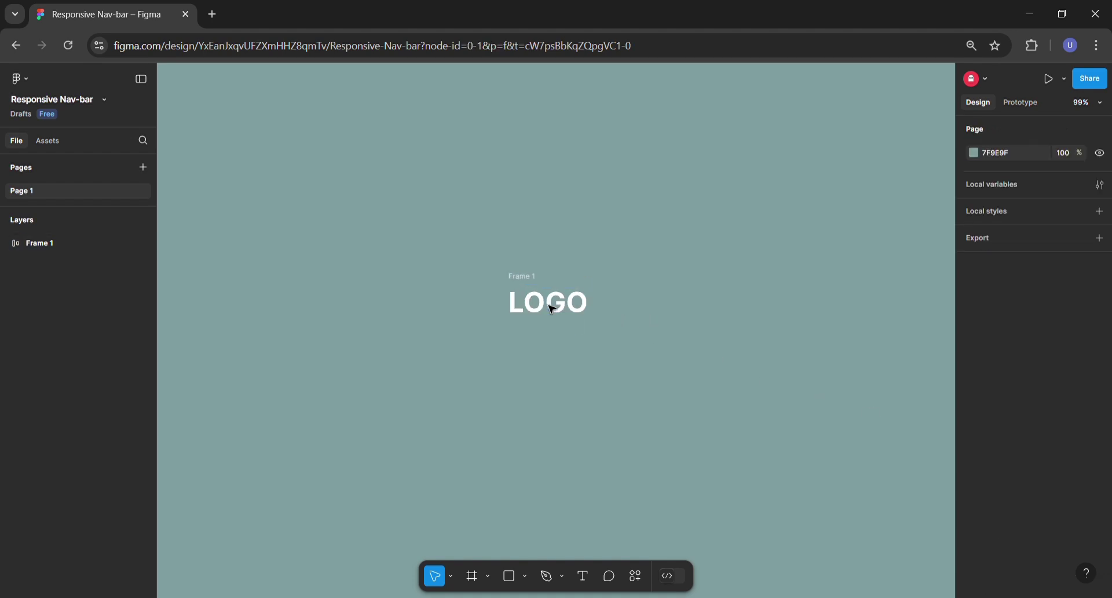
# Step: Rename the frame around the LOGO text as Logo
pyautogui.scroll(5, 551, 309)
pyautogui.hscroll(2, 579, 313)
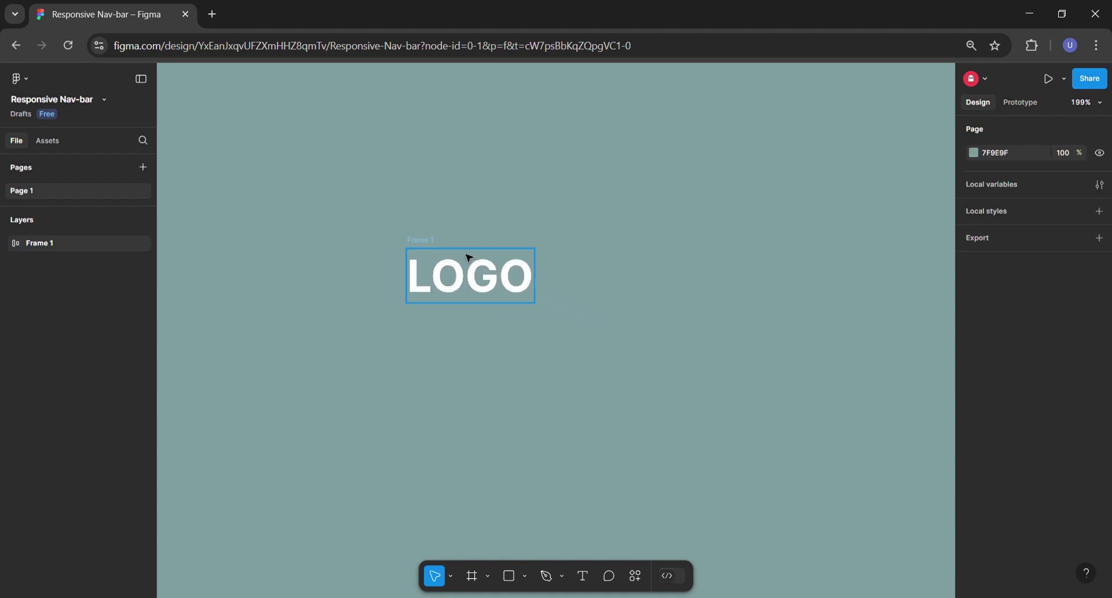
pyautogui.click(427, 248)
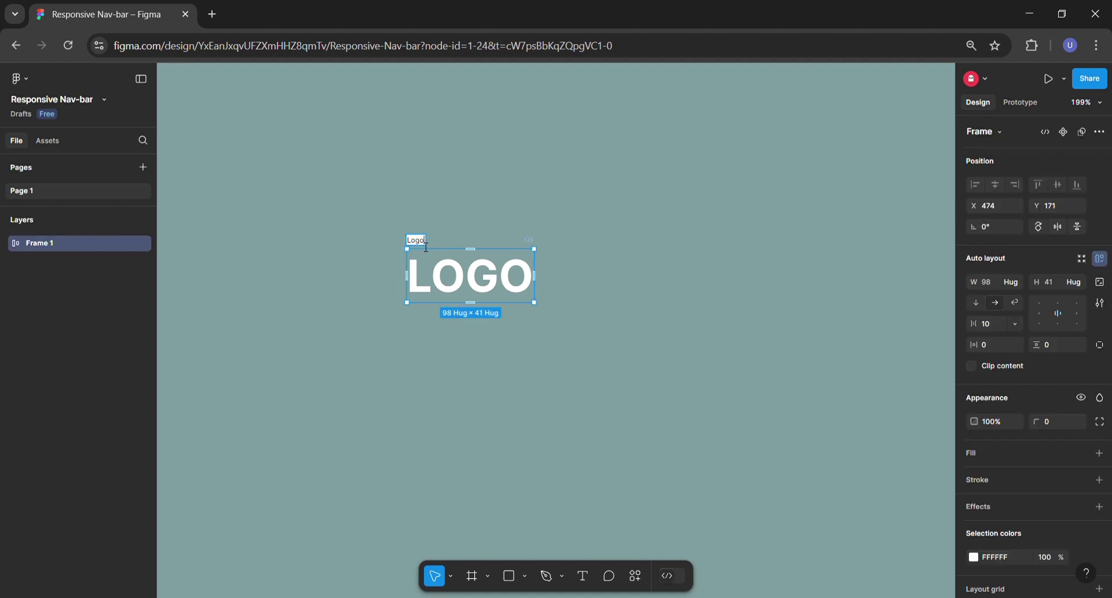
pyautogui.press('Return')
pyautogui.click(536, 387)
# Step: Add a text layer reading "Home" on the empty canvas below the logo
pyautogui.moveTo(600, 440); pyautogui.dragTo(562, 385)
pyautogui.click(583, 578)
pyautogui.click(484, 363)
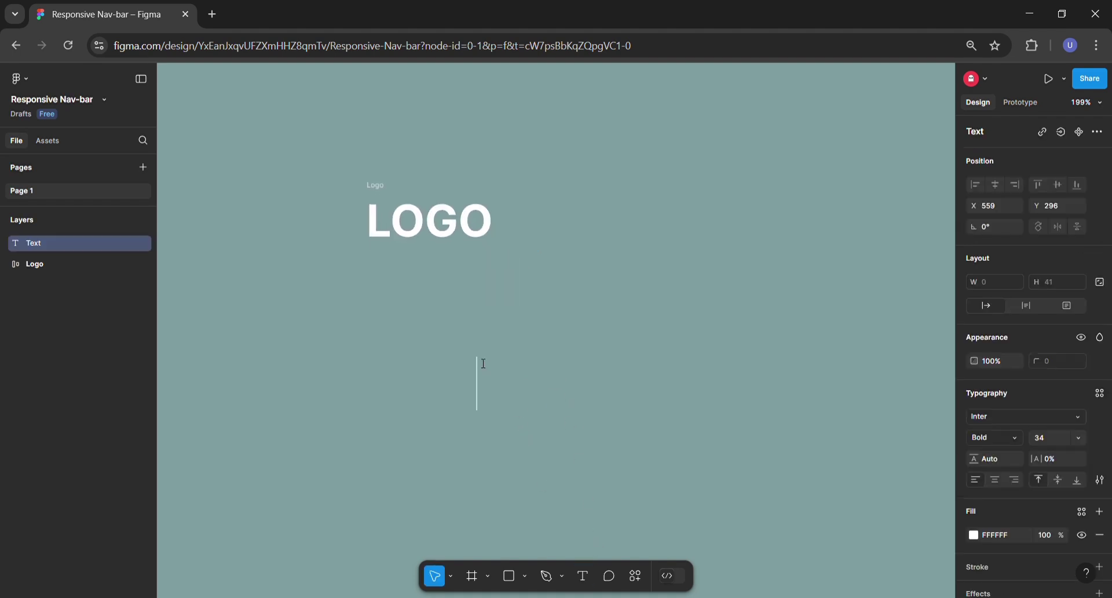
pyautogui.write('Home')
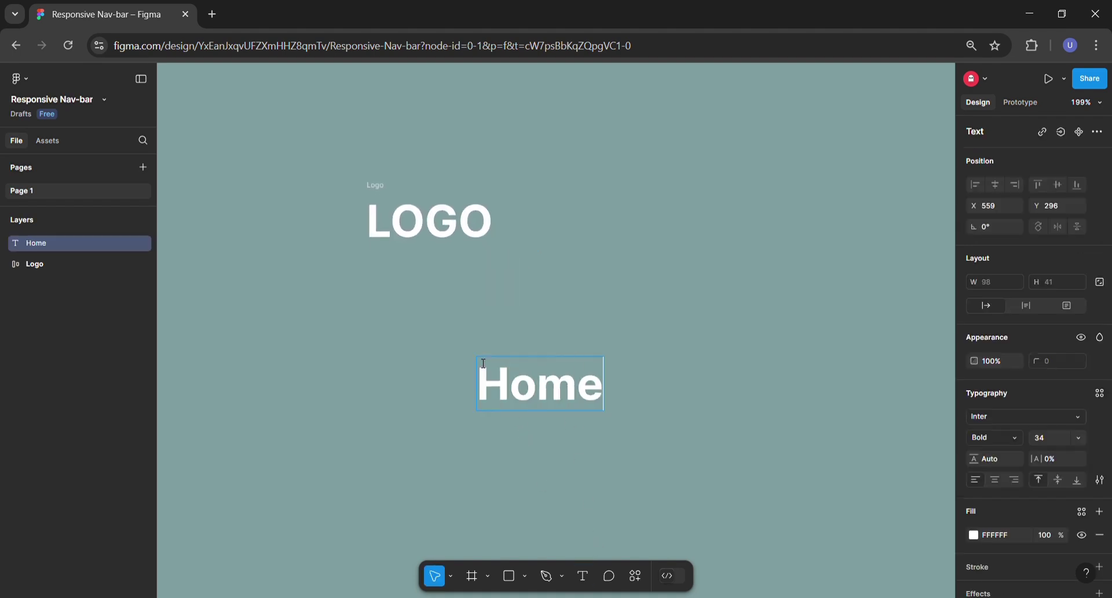
pyautogui.press('Escape')
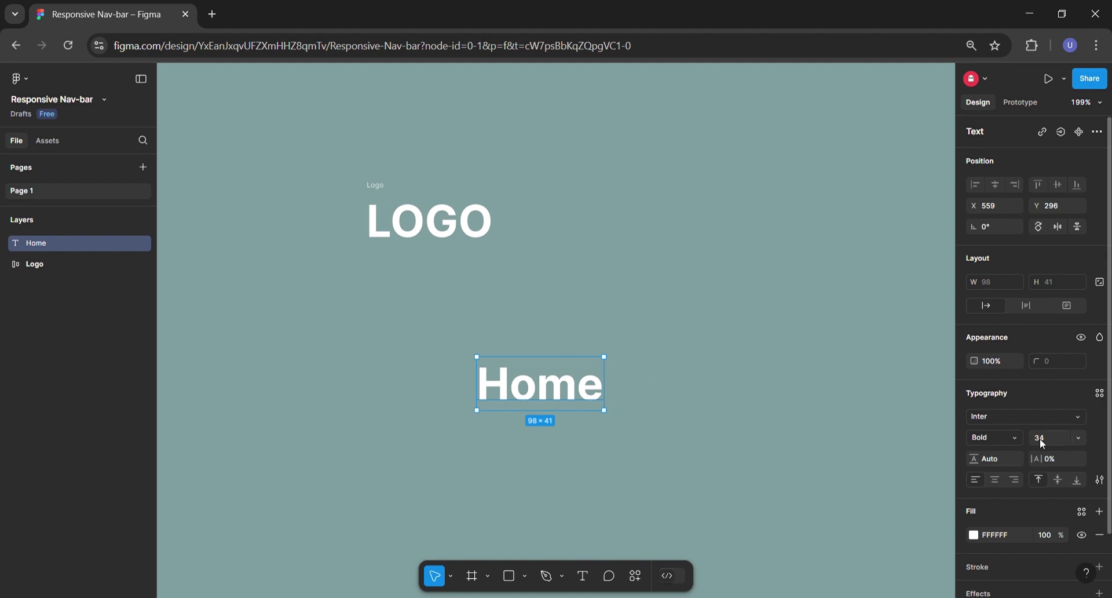
# Step: Set the Home text to font size 16 and Medium weight
pyautogui.write('16')
pyautogui.click(997, 437)
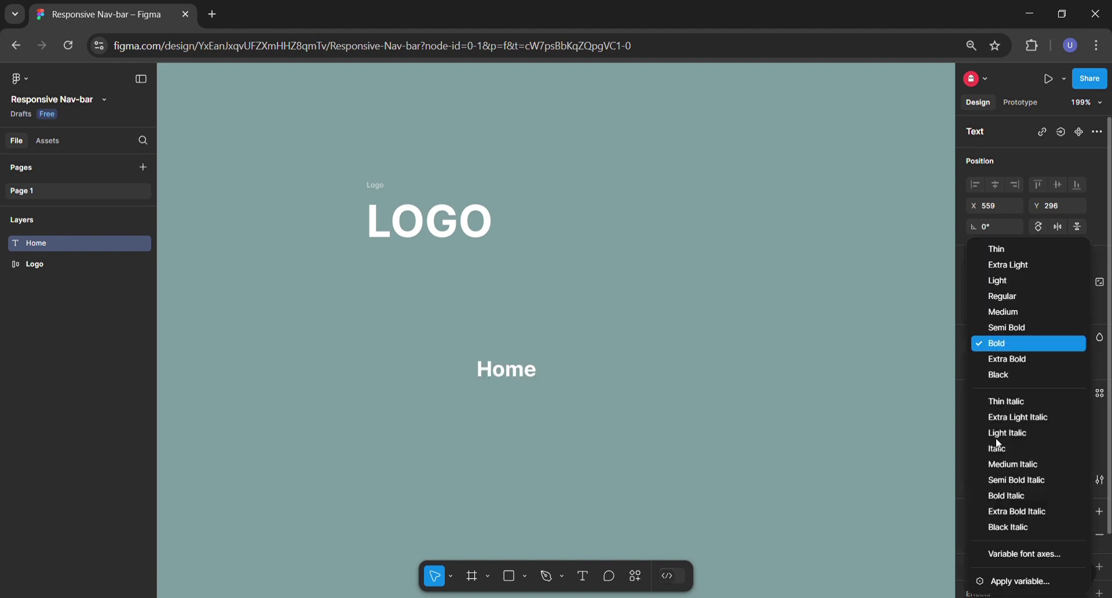
pyautogui.click(1033, 314)
pyautogui.click(735, 344)
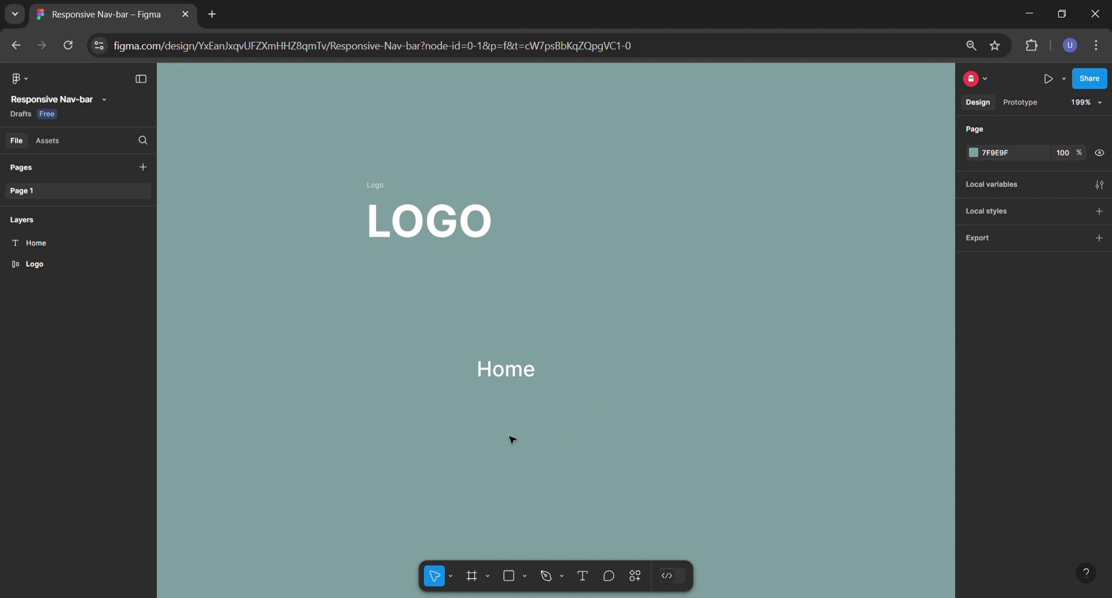
# Step: Add auto layout to the Home text and rename the resulting frame as Button
pyautogui.click(509, 383)
pyautogui.rightClick(502, 370)
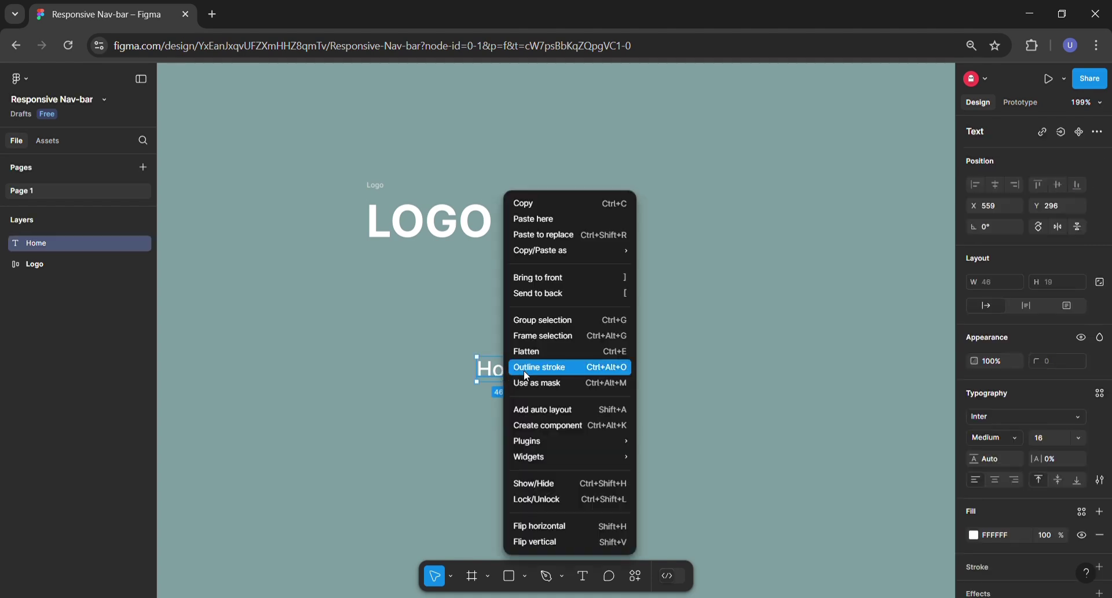
pyautogui.click(582, 411)
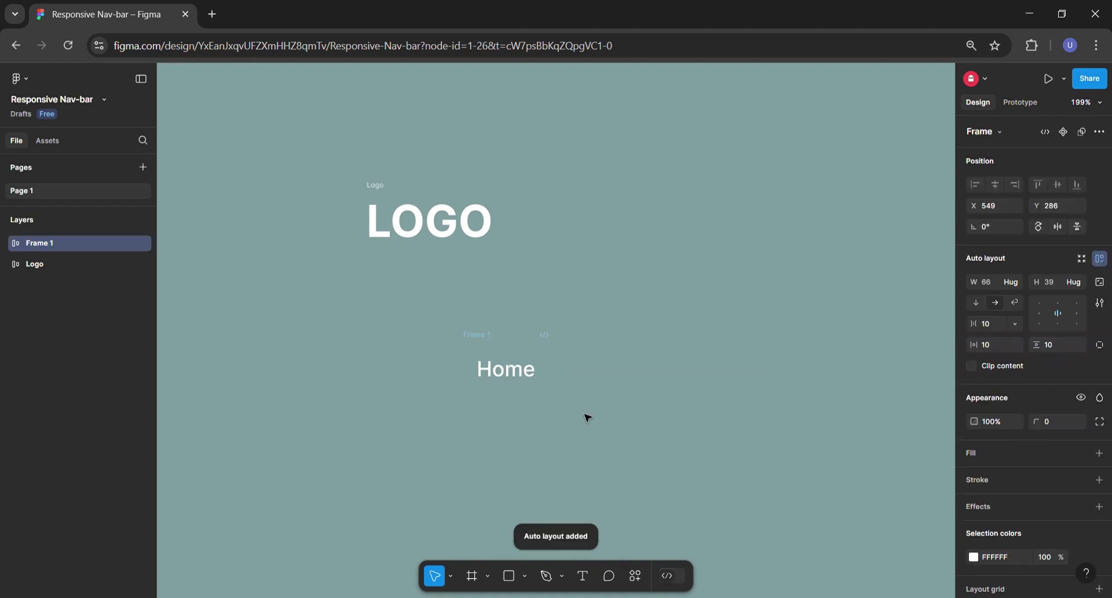
pyautogui.doubleClick(480, 335)
pyautogui.write('Button')
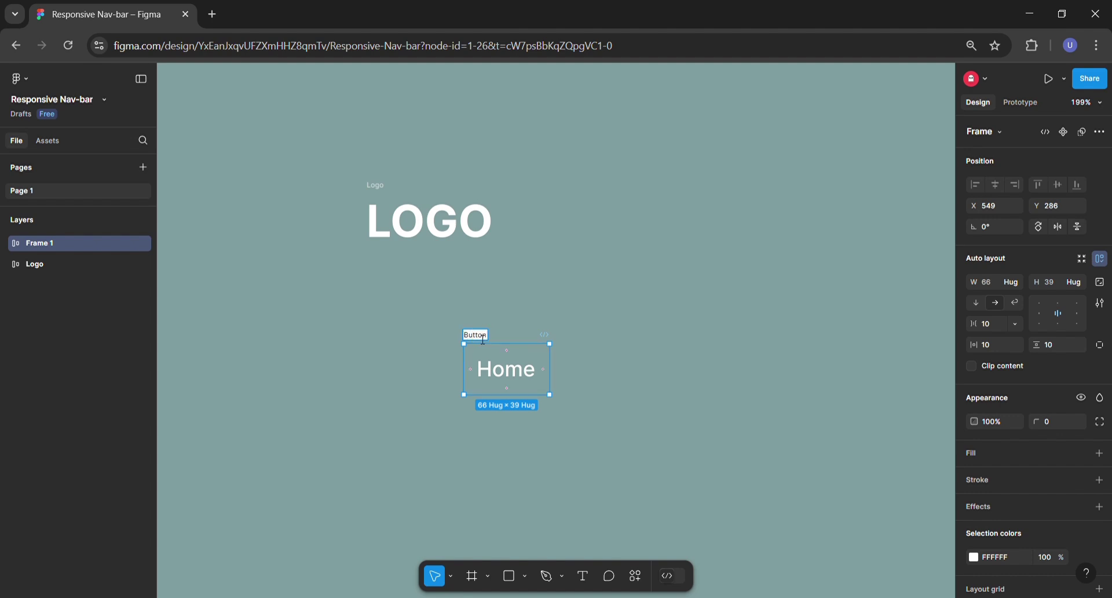
pyautogui.press('Return')
# Step: Duplicate the Home button three times in an evenly spaced row beside the original
pyautogui.moveTo(496, 363); pyautogui.dragTo(600, 360)
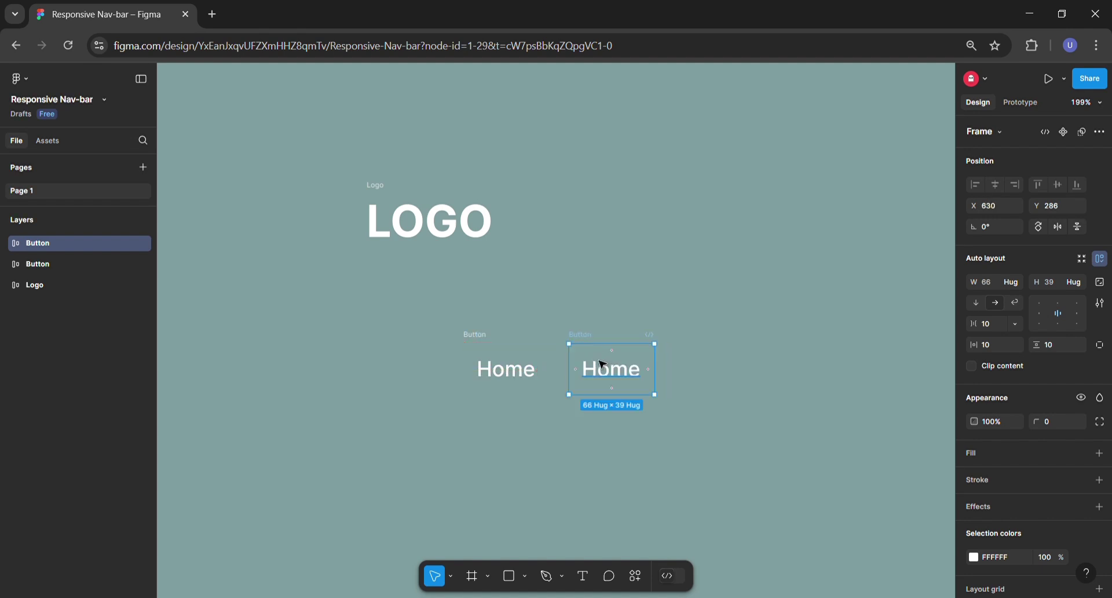
pyautogui.hotkey('ctrl', 'd')
pyautogui.hotkey('ctrl', 'd')
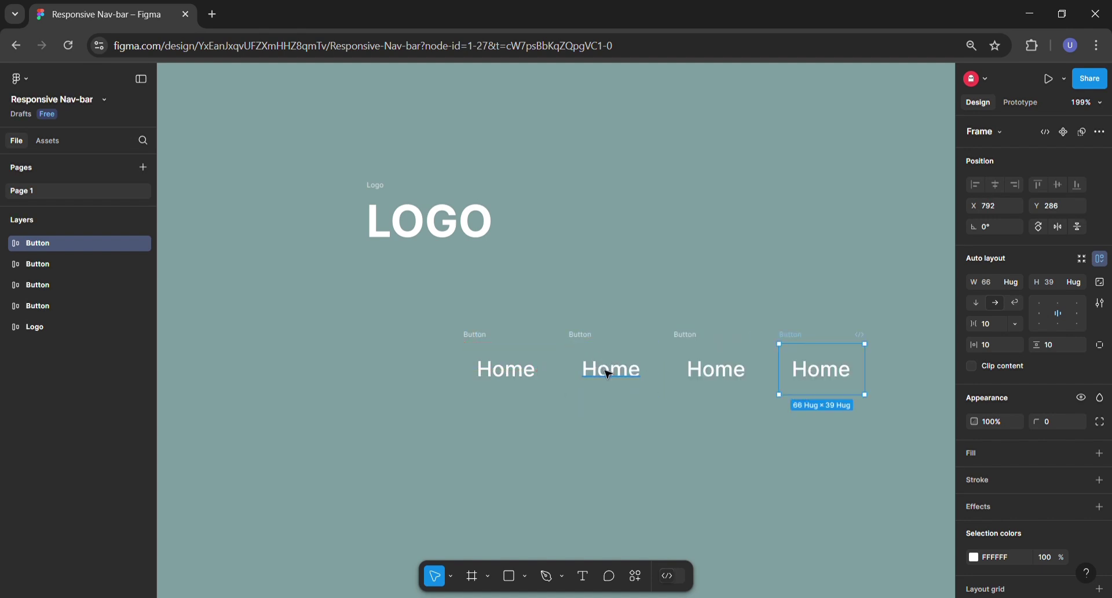
# Step: Change the labels of the three copied buttons to Service, Blog and About
pyautogui.doubleClick(608, 374)
pyautogui.write('Service')
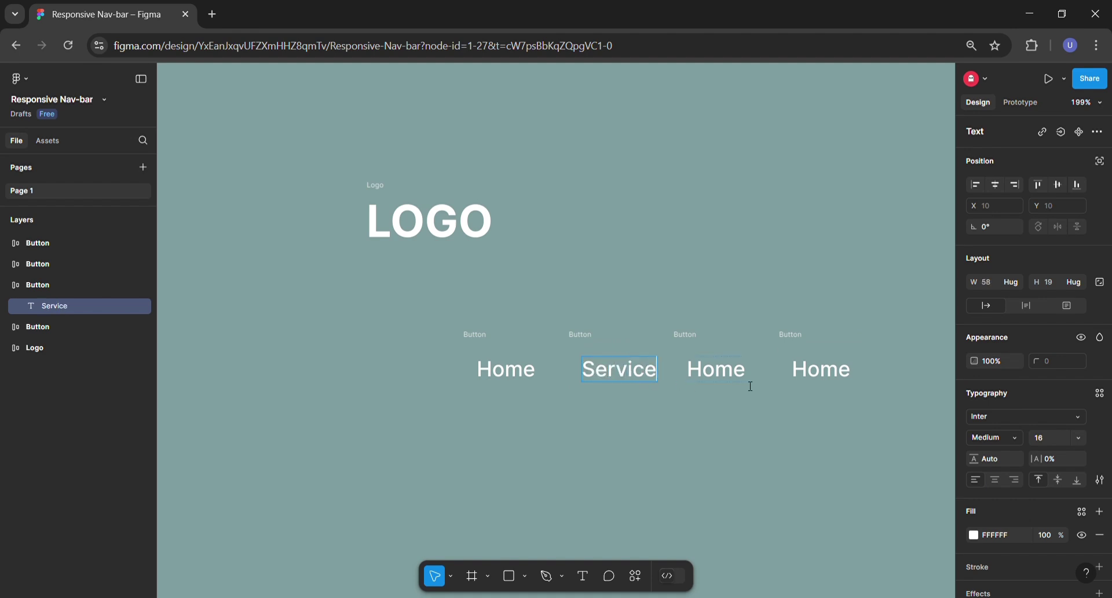
pyautogui.doubleClick(730, 377)
pyautogui.write('Blog')
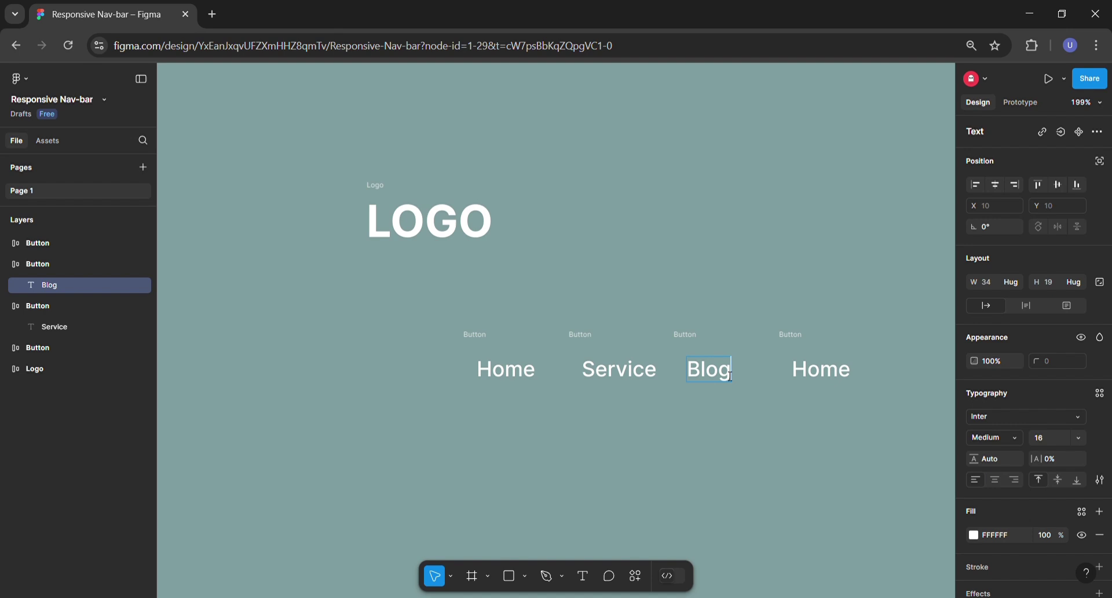
pyautogui.doubleClick(826, 372)
pyautogui.write('About')
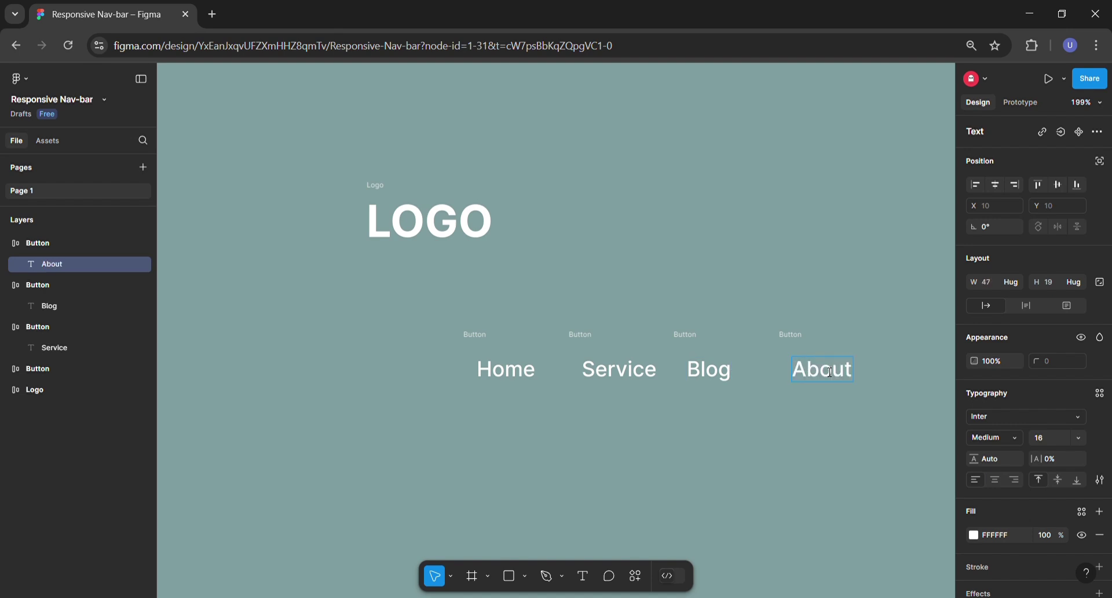
pyautogui.press('Return')
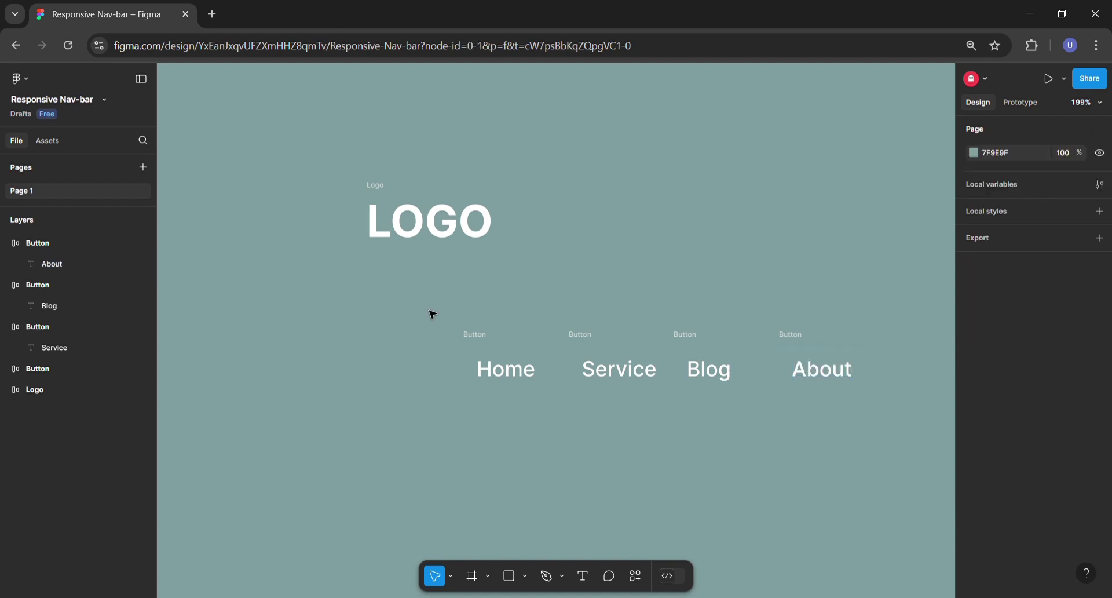
# Step: Wrap the four menu buttons in one auto layout frame with a gap of 10 between them
pyautogui.moveTo(429, 313); pyautogui.dragTo(901, 466)
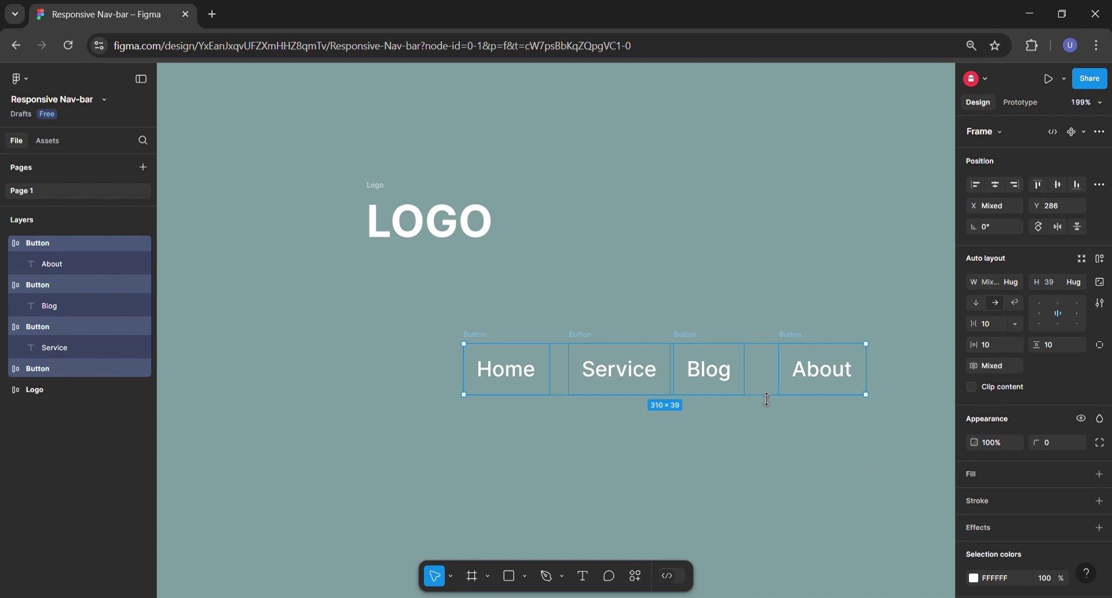
pyautogui.rightClick(728, 371)
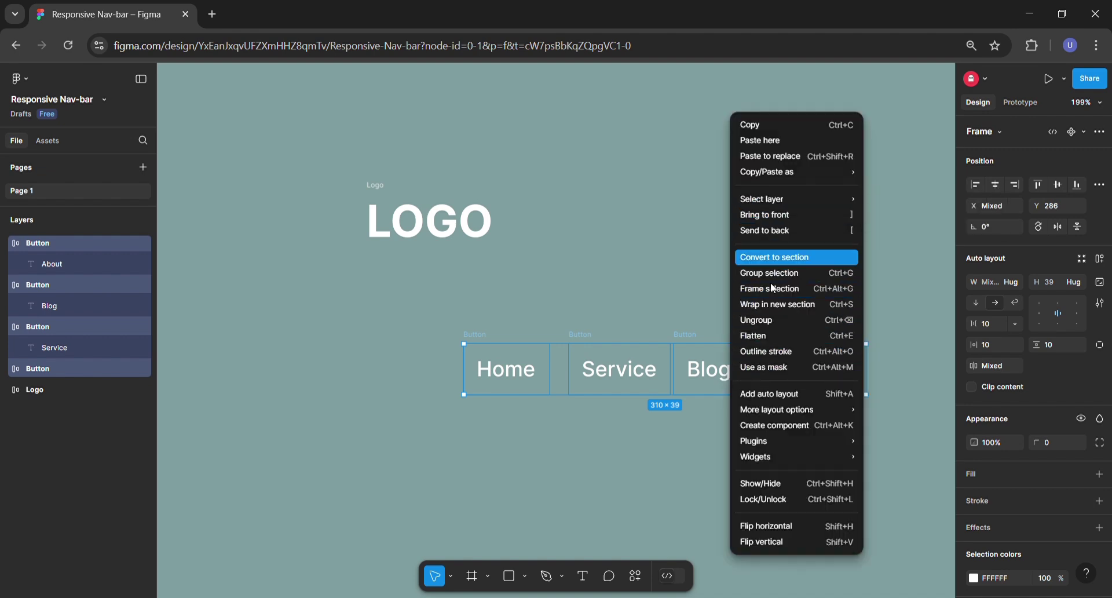
pyautogui.click(817, 395)
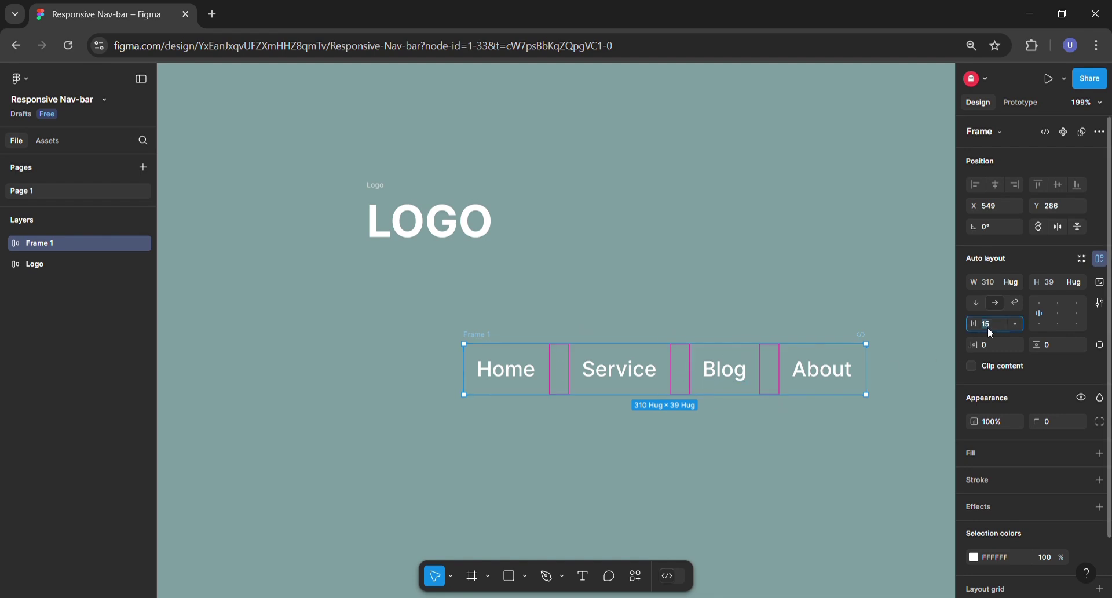
pyautogui.press('Return')
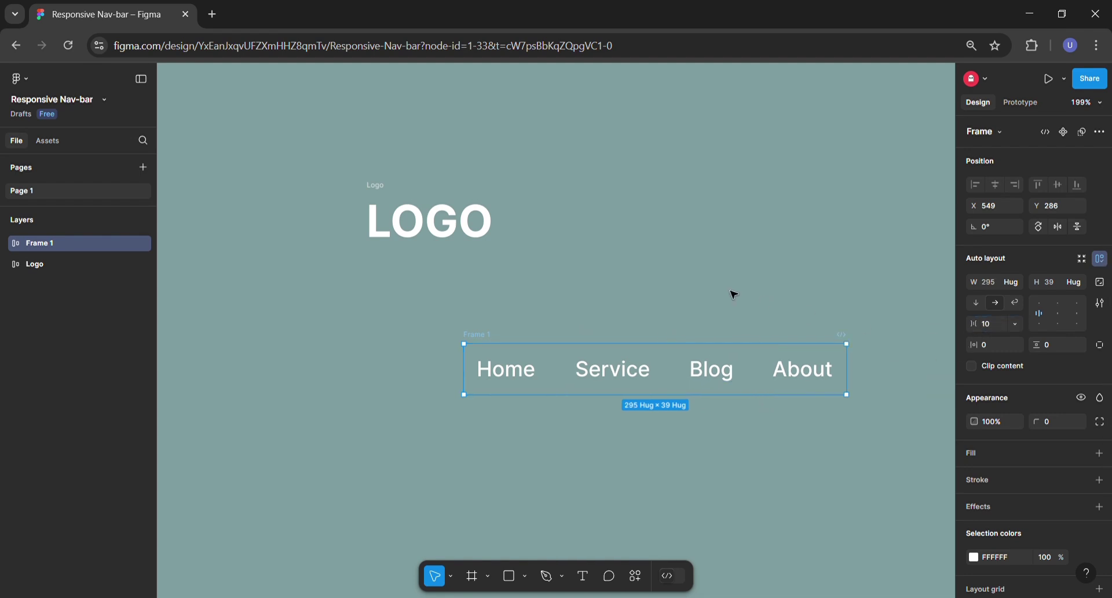
pyautogui.click(757, 310)
# Step: Add a text layer reading "Login" on the empty canvas below the menu row
pyautogui.scroll(-5, 757, 311)
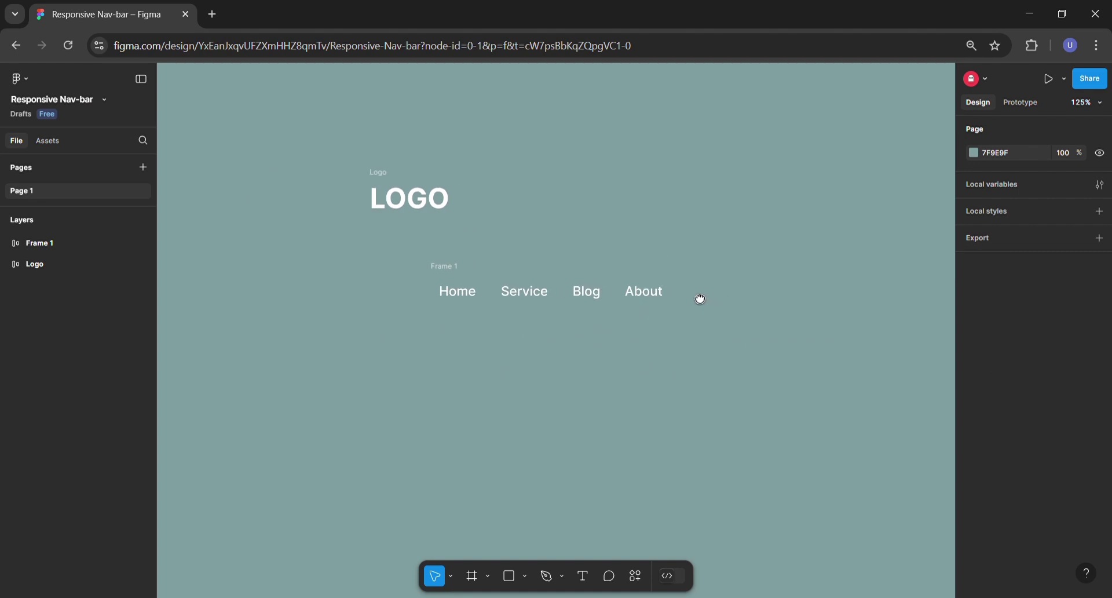
pyautogui.click(580, 574)
pyautogui.click(586, 432)
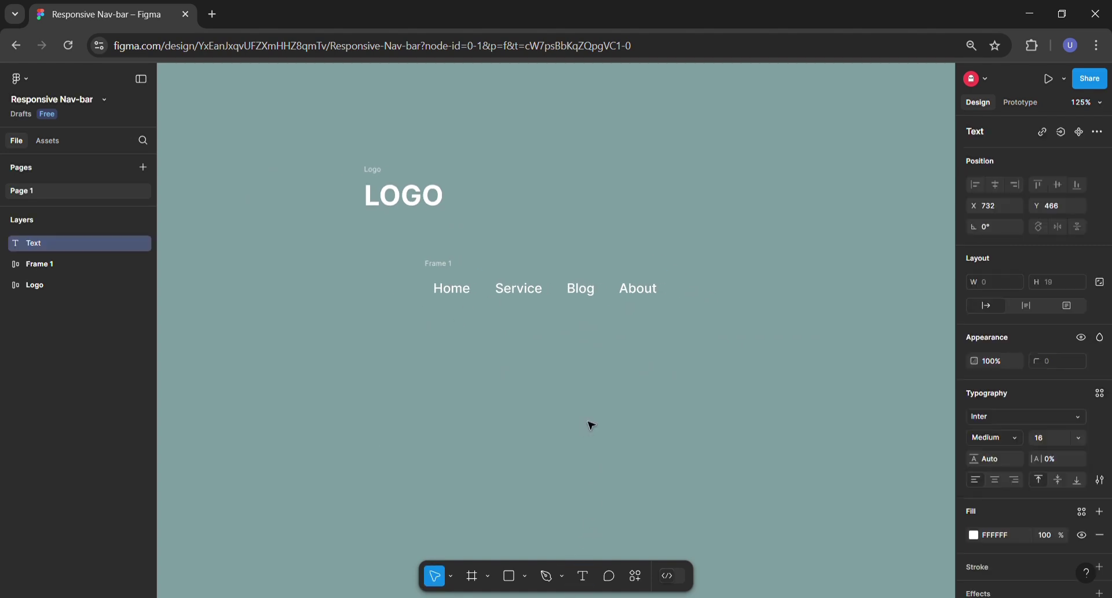
pyautogui.write('Login')
pyautogui.press('Escape')
# Step: Add auto layout to the Login text and set its horizontal padding to 20
pyautogui.scroll(5, 643, 435)
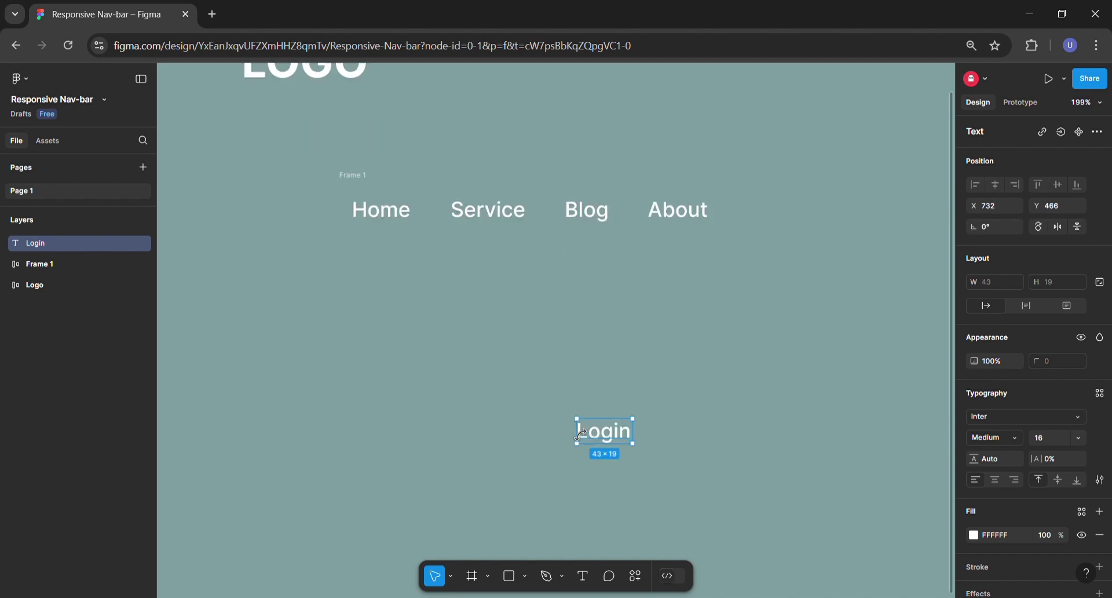
pyautogui.moveTo(562, 384); pyautogui.dragTo(554, 376)
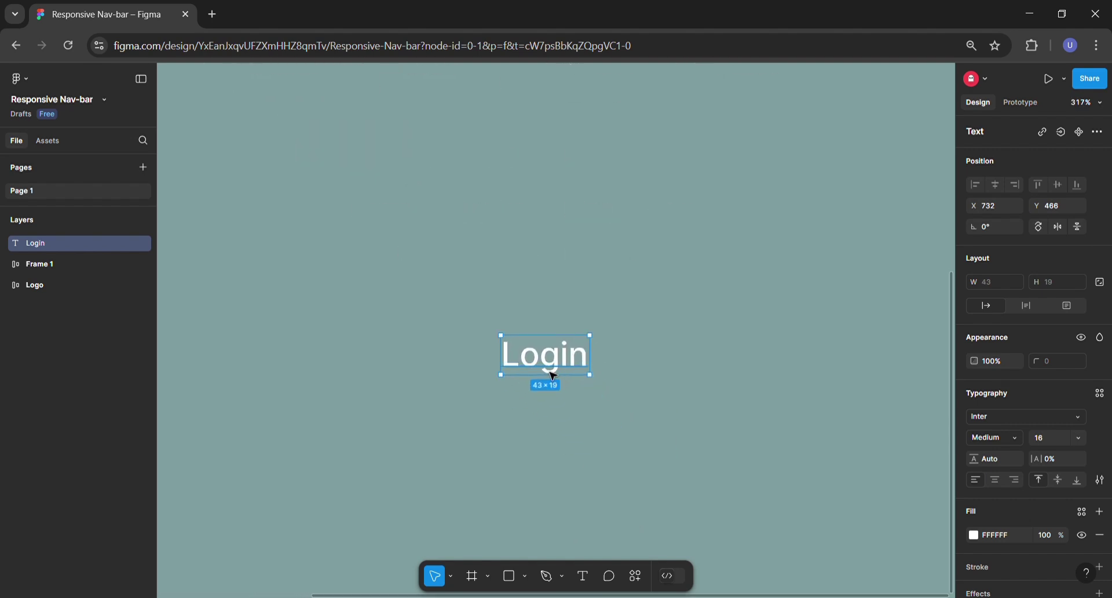
pyautogui.rightClick(551, 373)
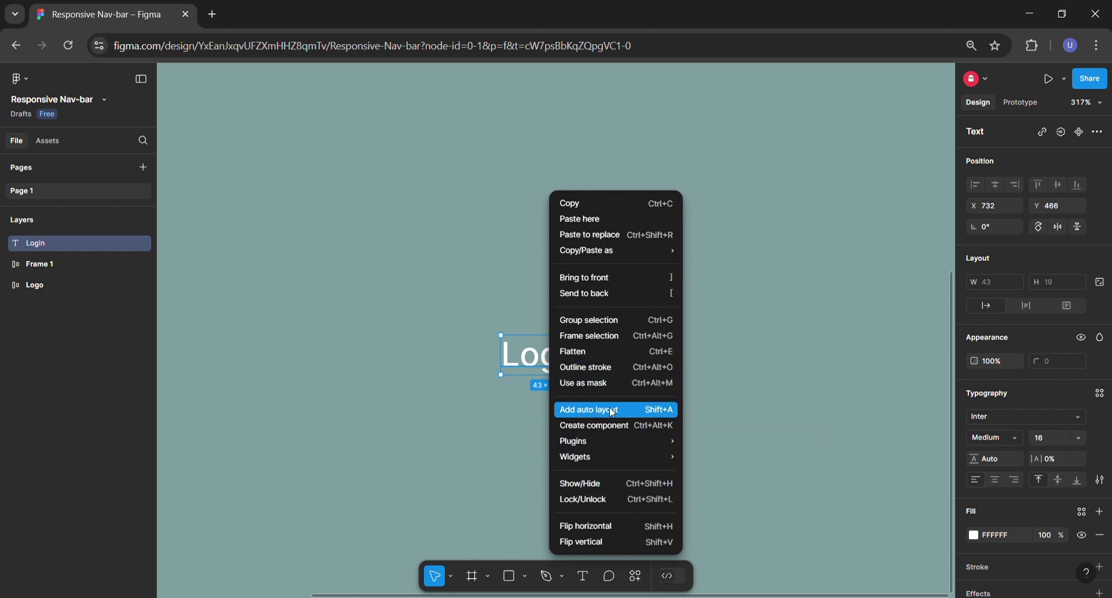
pyautogui.click(648, 410)
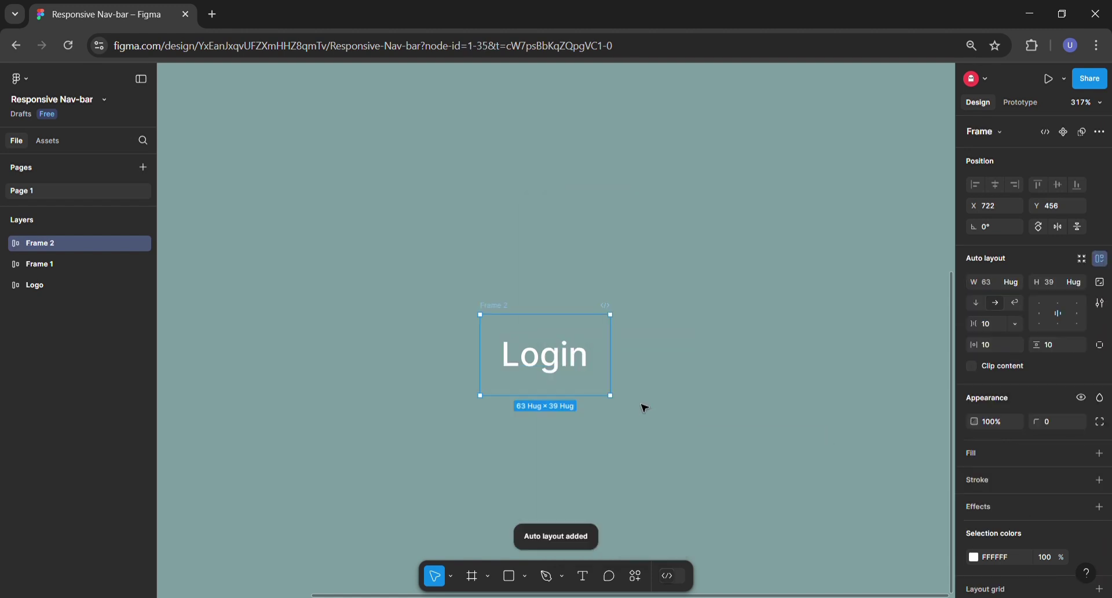
pyautogui.click(995, 347)
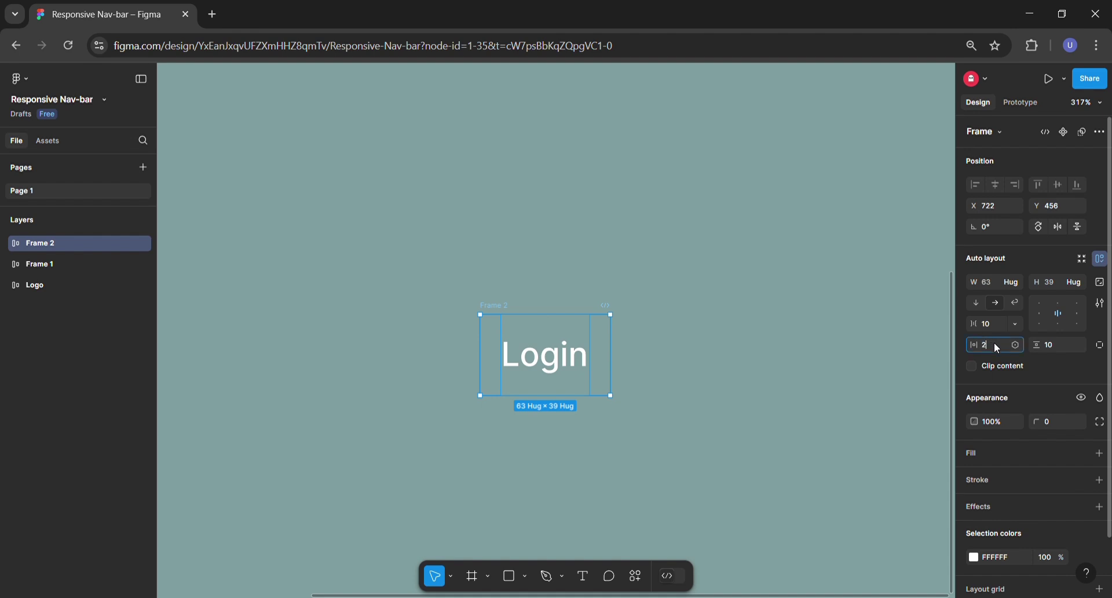
pyautogui.press('Return')
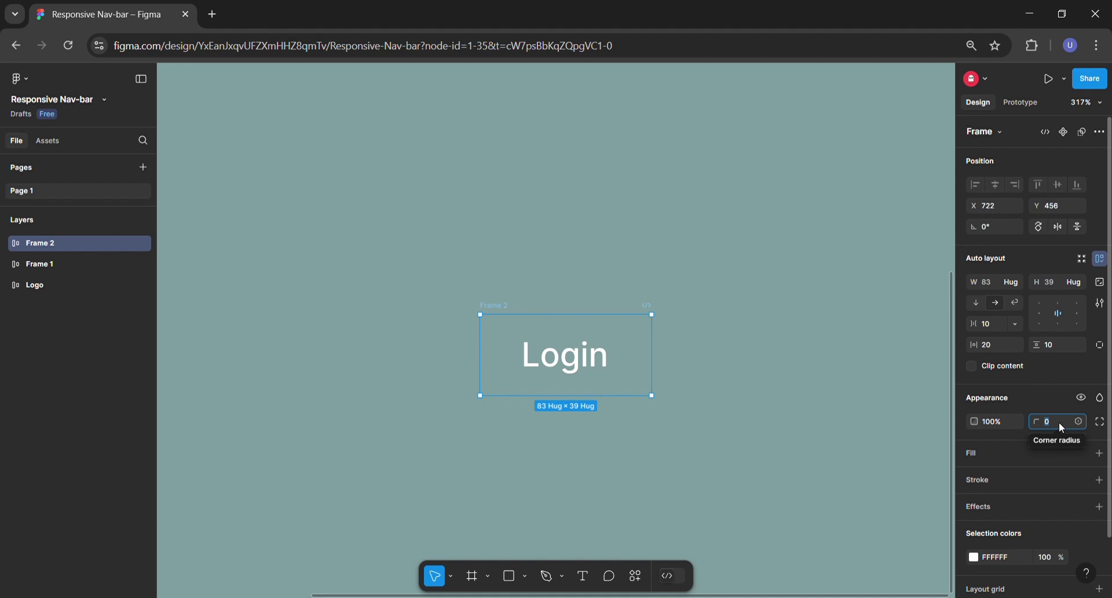
# Step: Add a fill to the Login frame and colour it dark grey, 1F1F1F
pyautogui.scroll(-1, 1081, 454)
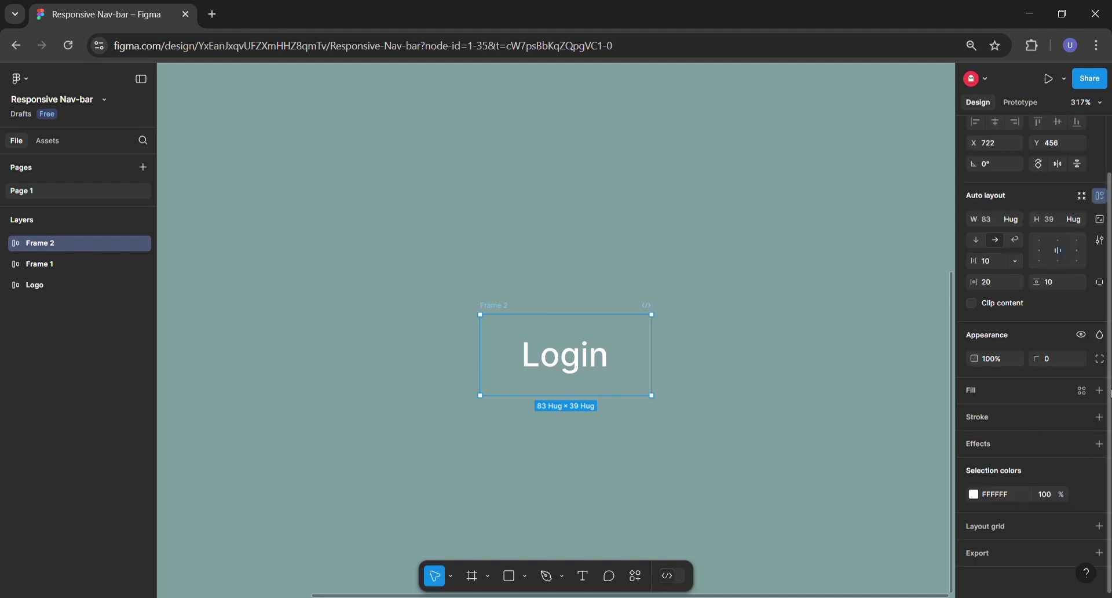
pyautogui.click(1098, 389)
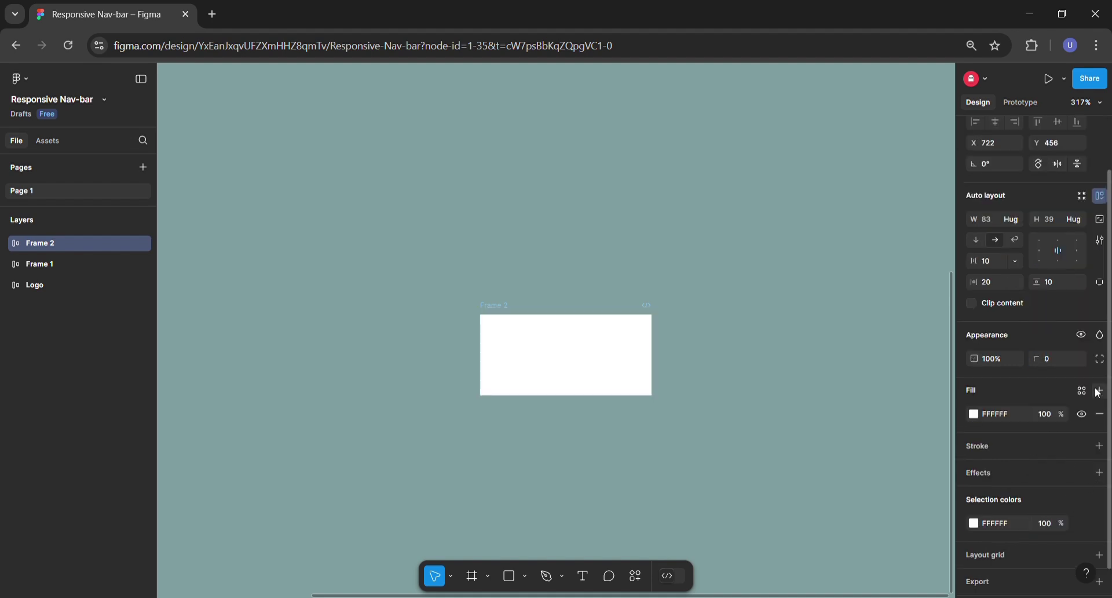
pyautogui.click(975, 415)
pyautogui.moveTo(828, 324); pyautogui.dragTo(791, 412)
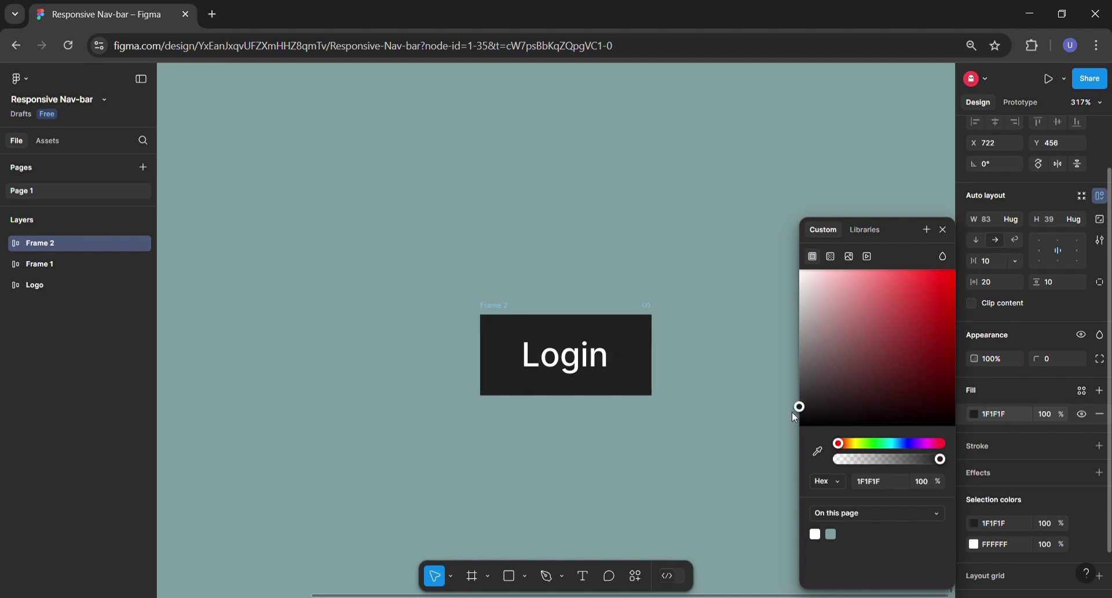
# Step: Set the corner radius of the Login button frame to 20
pyautogui.click(946, 230)
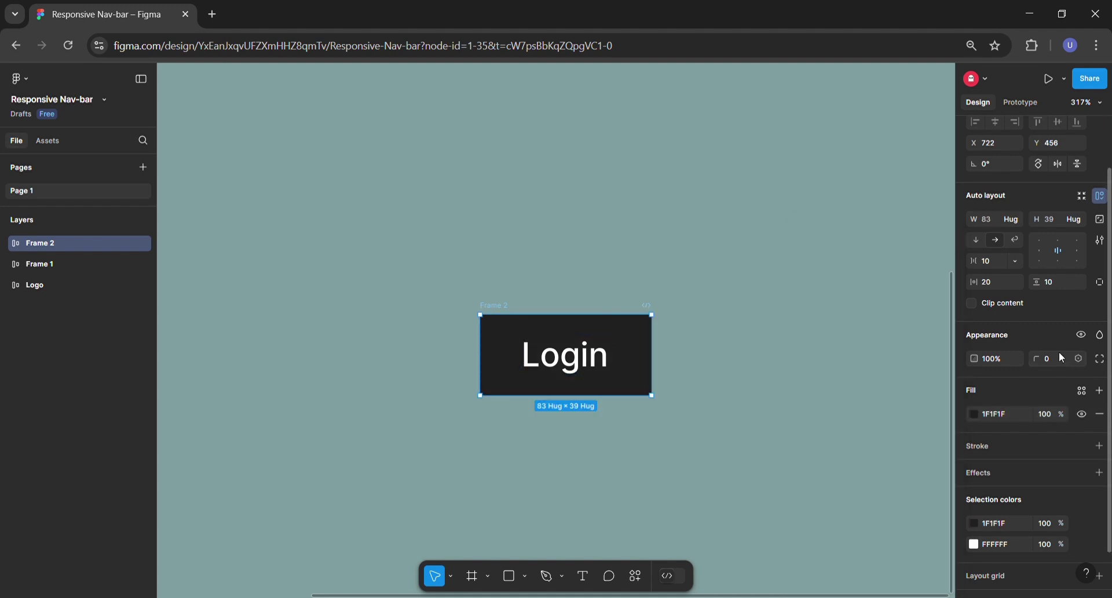
pyautogui.write('20')
pyautogui.press('Return')
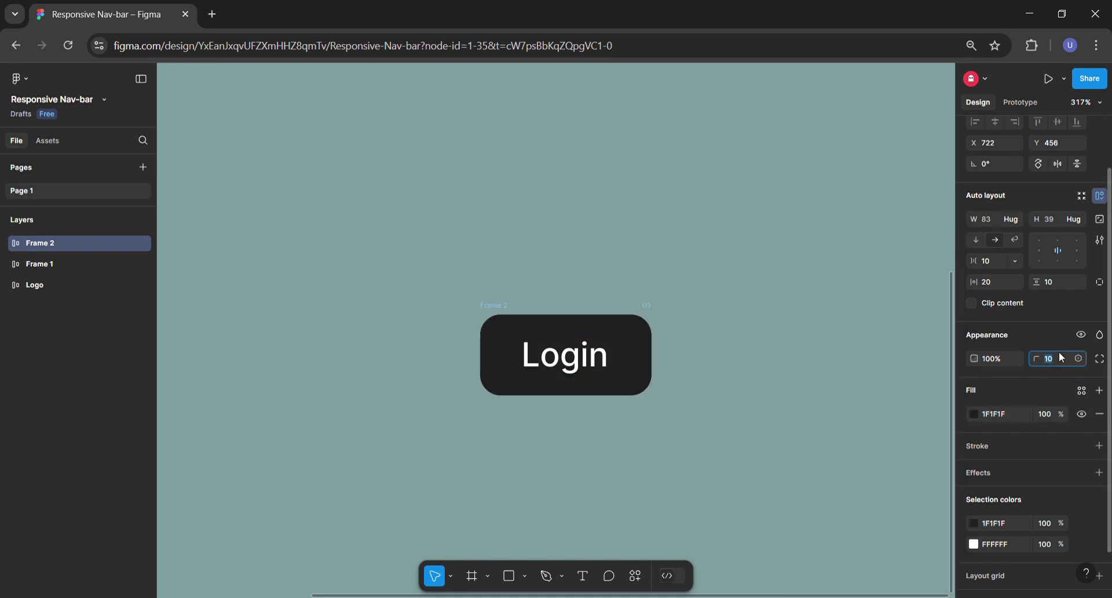
pyautogui.click(588, 278)
# Step: Rename the Login button's frame as Login and the frame holding the four menu buttons as Menu
pyautogui.scroll(-5, 589, 278)
pyautogui.moveTo(615, 282); pyautogui.dragTo(592, 355)
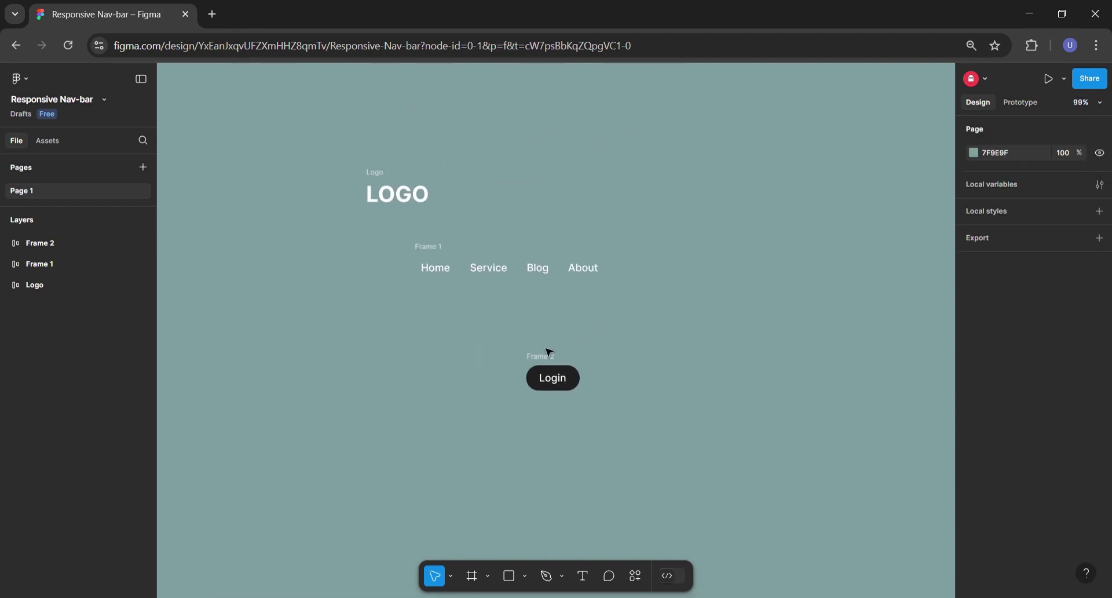
pyautogui.doubleClick(540, 356)
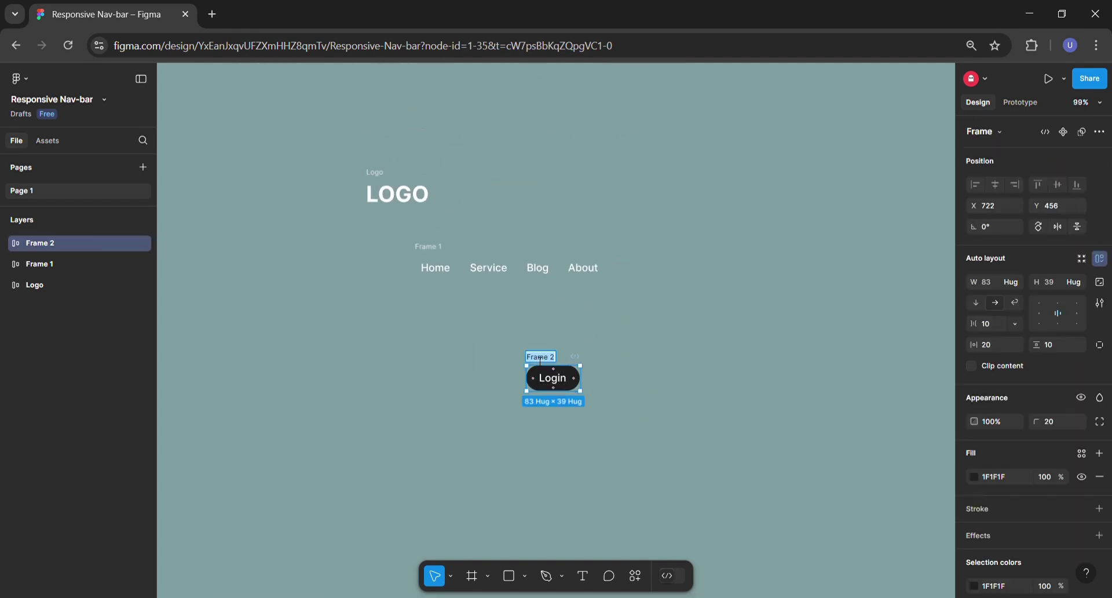
pyautogui.write('Login')
pyautogui.click(453, 337)
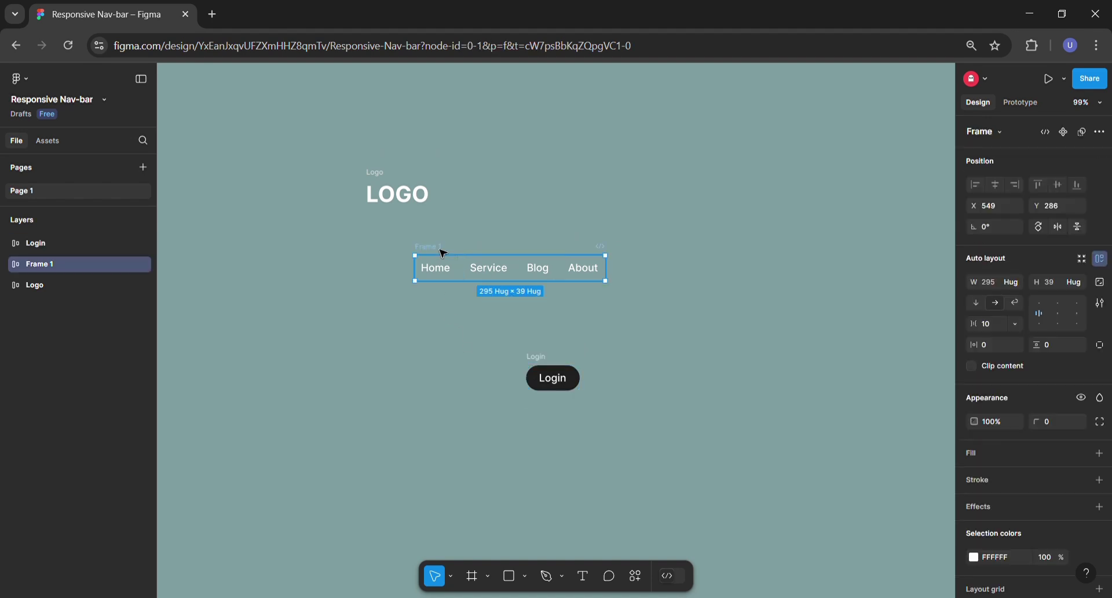
pyautogui.doubleClick(442, 250)
pyautogui.write('Menu')
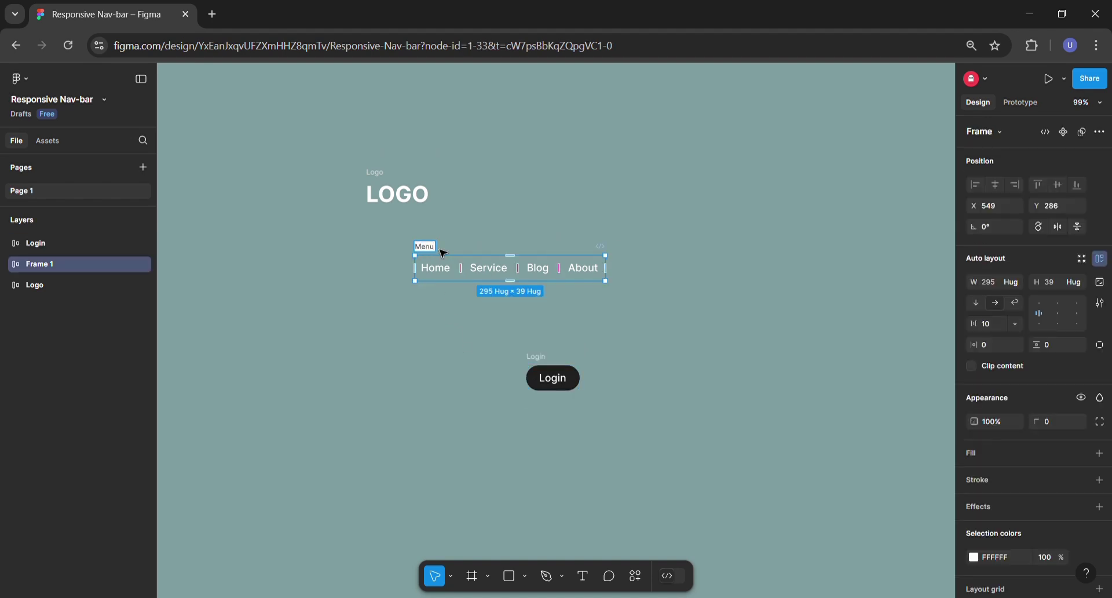
pyautogui.click(442, 311)
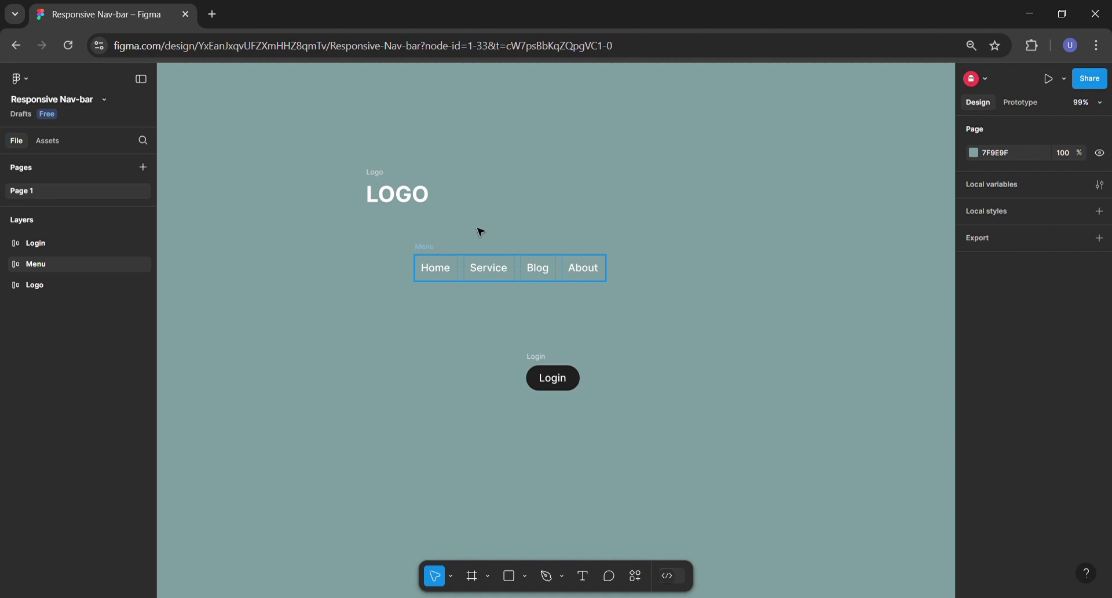
# Step: Arrange the Menu frame beside the logo and the Login button at the far end of the same row
pyautogui.moveTo(423, 248); pyautogui.dragTo(485, 179)
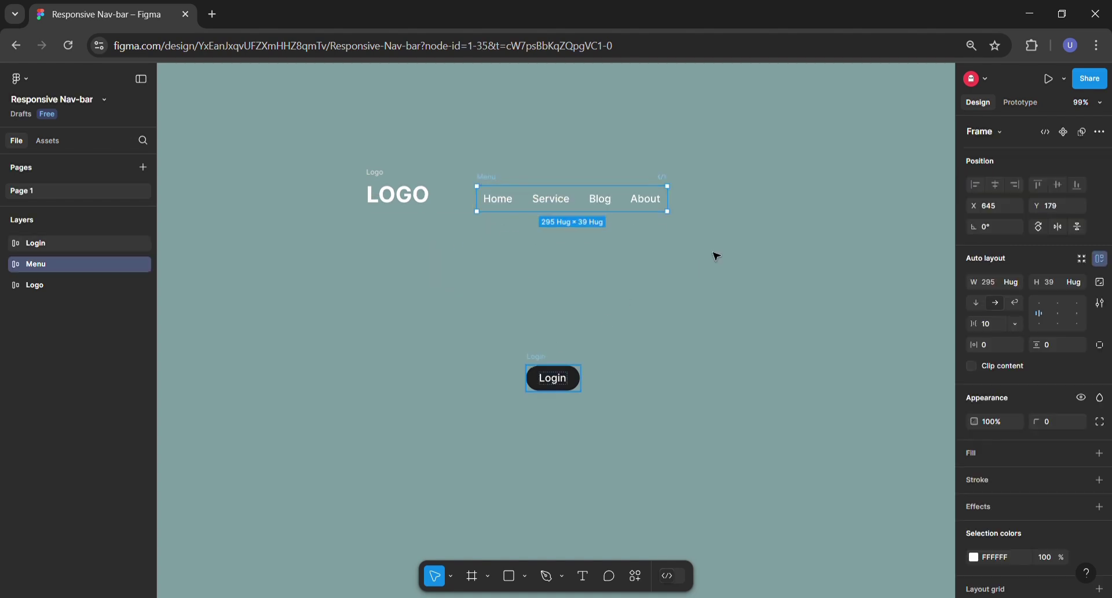
pyautogui.moveTo(538, 357); pyautogui.dragTo(743, 175)
pyautogui.click(724, 311)
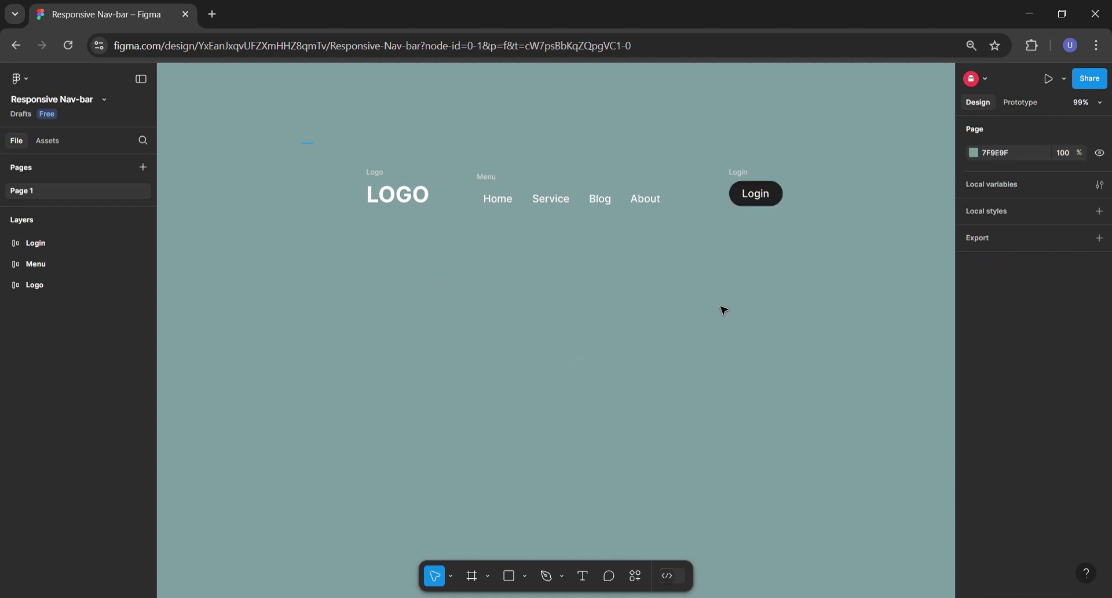
# Step: Align the logo, Menu and Login frames on their vertical centres and wrap them in one auto layout frame
pyautogui.moveTo(302, 143); pyautogui.dragTo(851, 337)
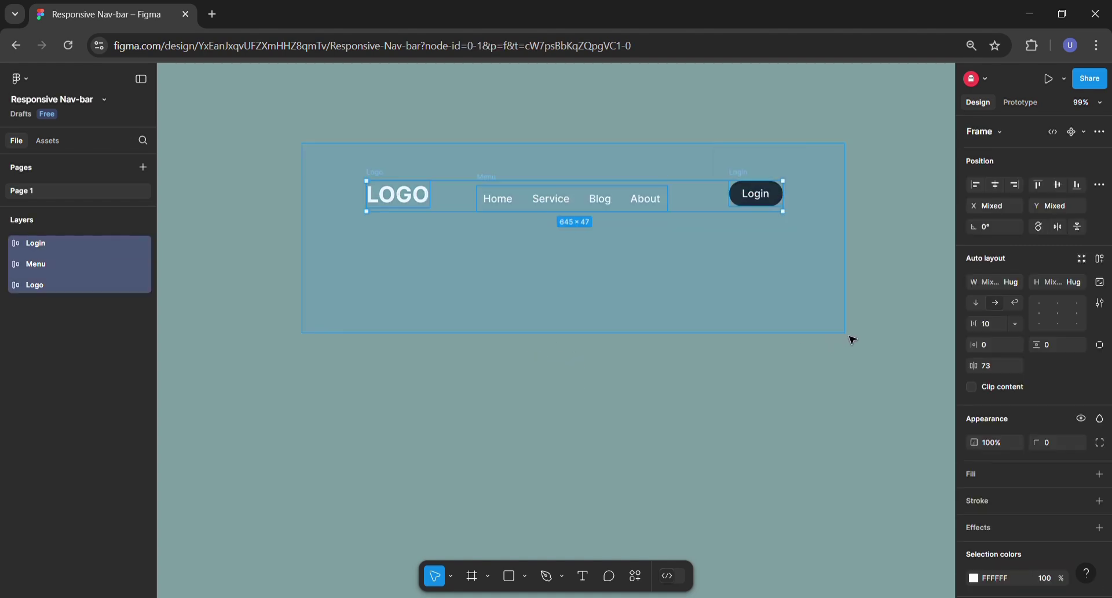
pyautogui.click(1055, 191)
pyautogui.rightClick(633, 201)
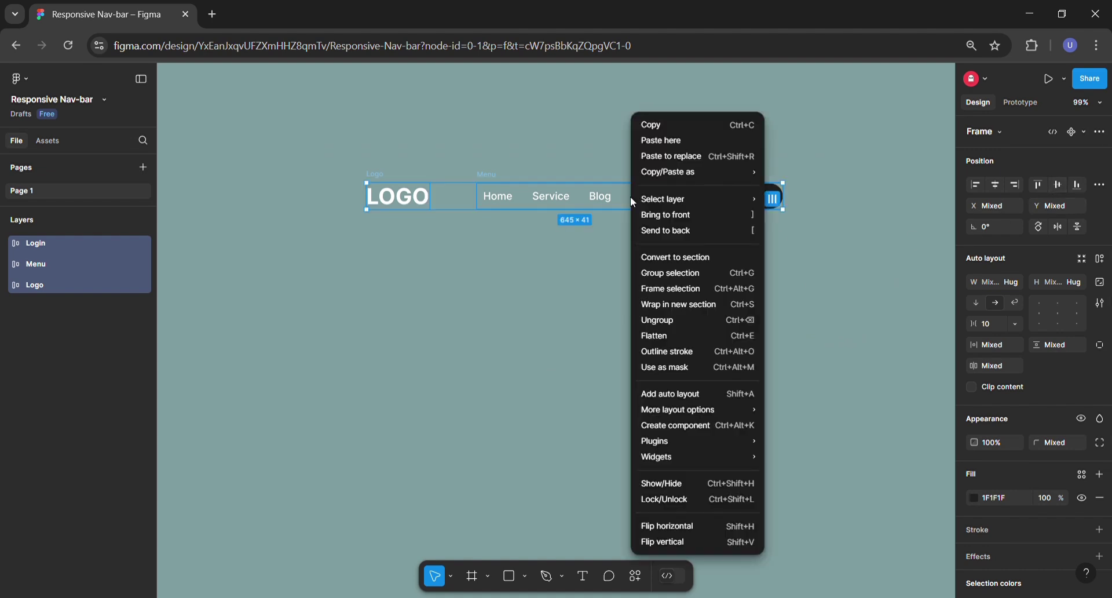
pyautogui.click(704, 394)
pyautogui.click(614, 313)
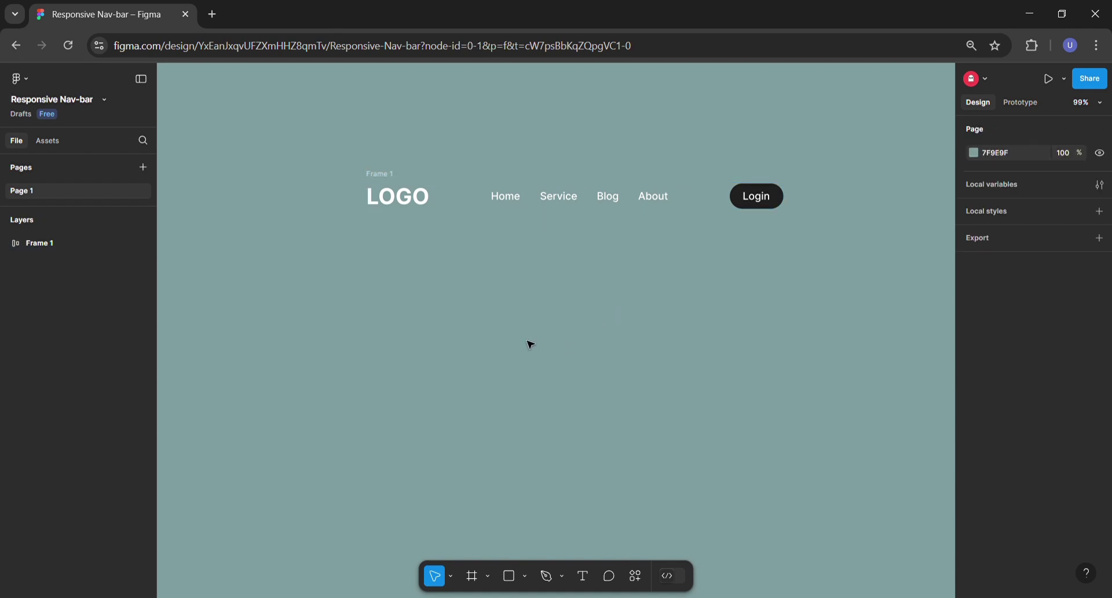
# Step: Add a Desktop preset frame of 1440 × 1024 and place it below the nav bar
pyautogui.click(473, 575)
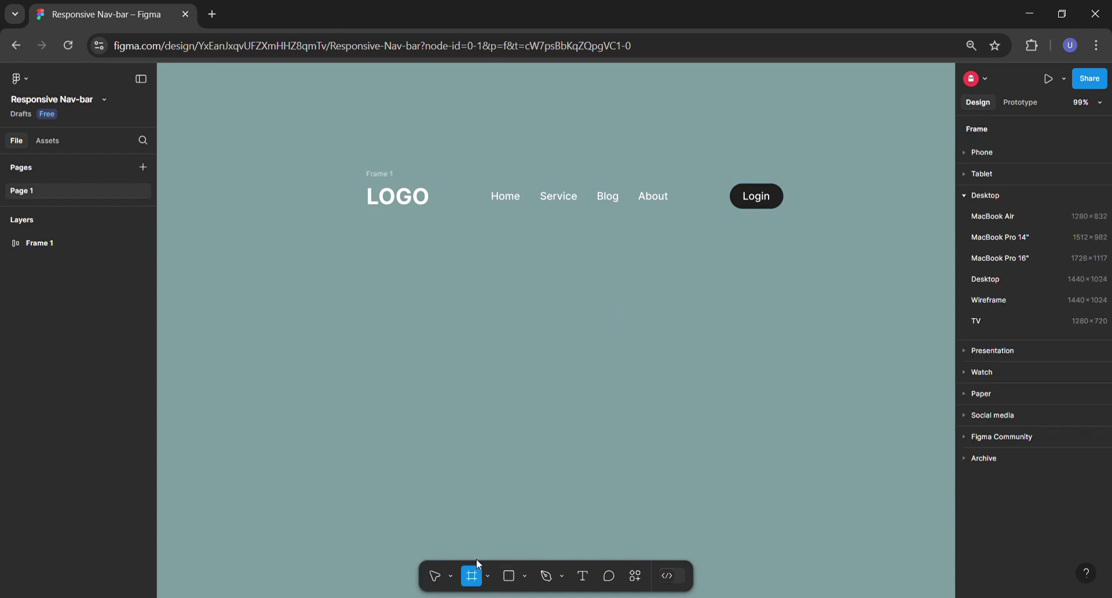
pyautogui.click(1025, 287)
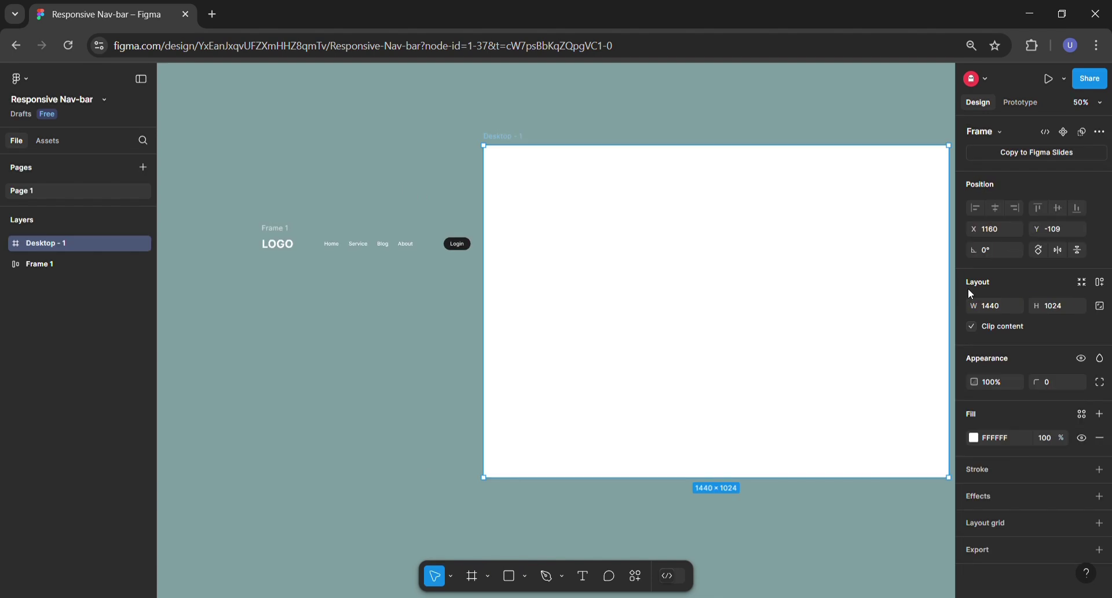
pyautogui.moveTo(802, 286)
pyautogui.mouseDown()
pyautogui.moveTo(501, 434)
pyautogui.moveTo(640, 355)
pyautogui.mouseUp()
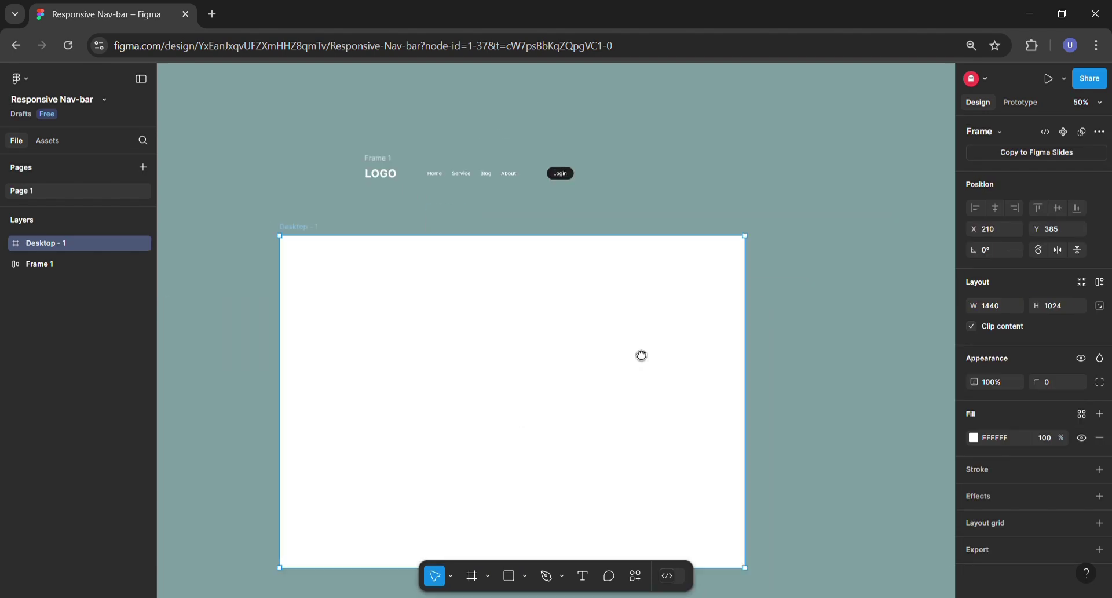
# Step: Set the fill of the desktop frame to orange, FFAD2F
pyautogui.click(1004, 438)
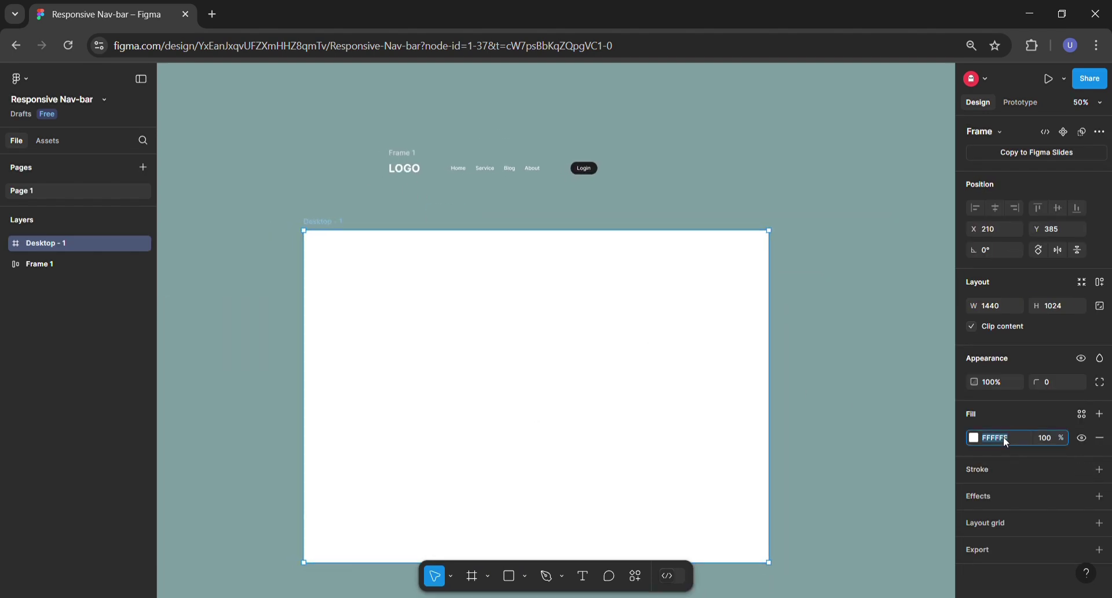
pyautogui.press('Return')
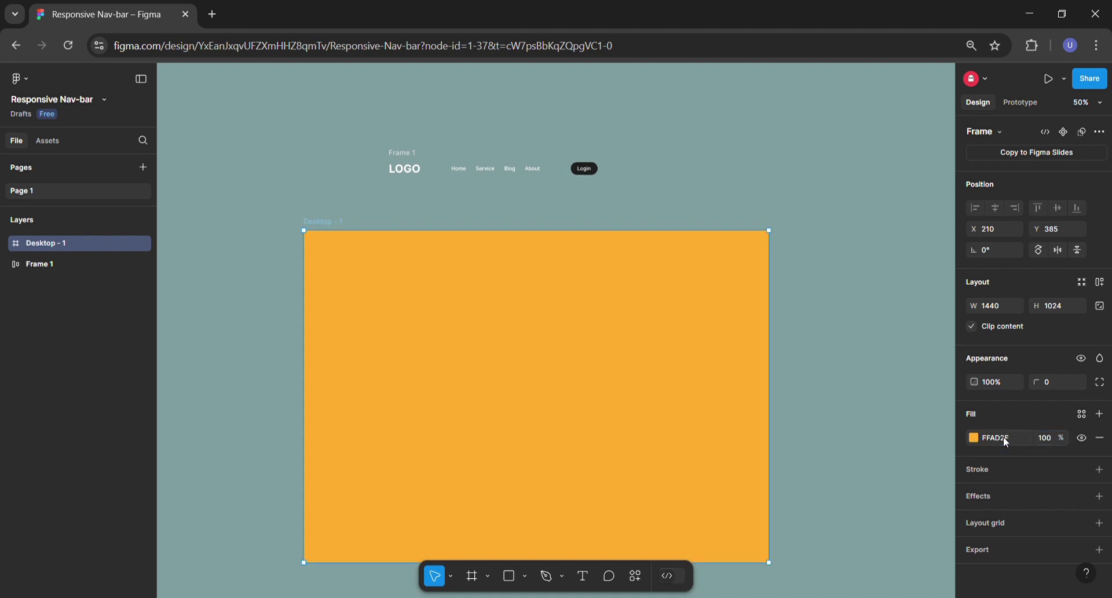
pyautogui.click(848, 229)
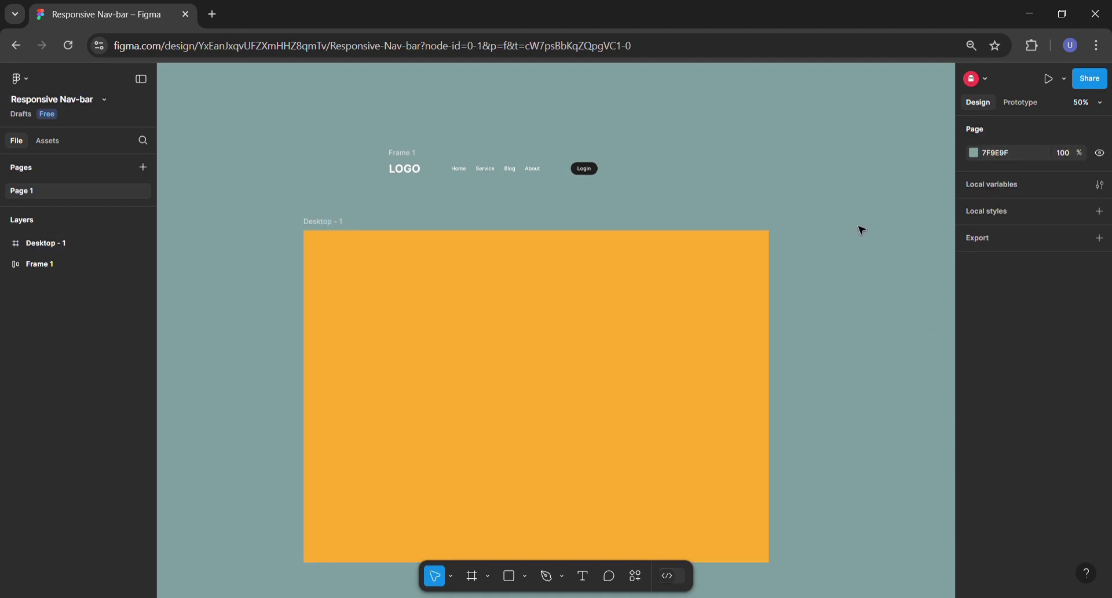
# Step: Change the page background colour to light grey, C7CBCB
pyautogui.scroll(2, 780, 193)
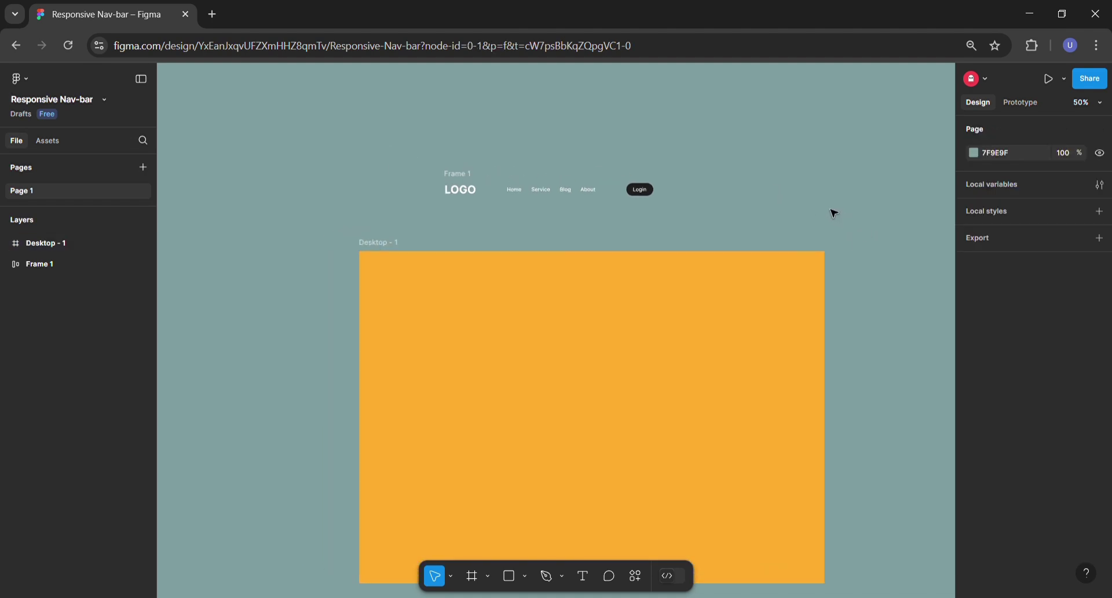
pyautogui.click(974, 154)
pyautogui.moveTo(829, 206); pyautogui.dragTo(804, 201)
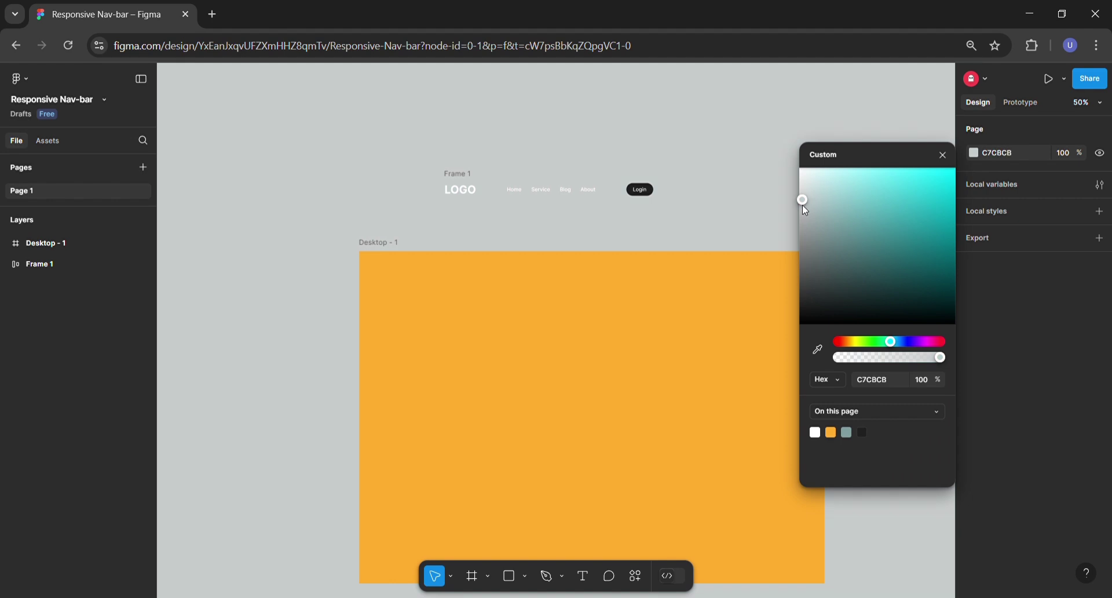
pyautogui.click(943, 155)
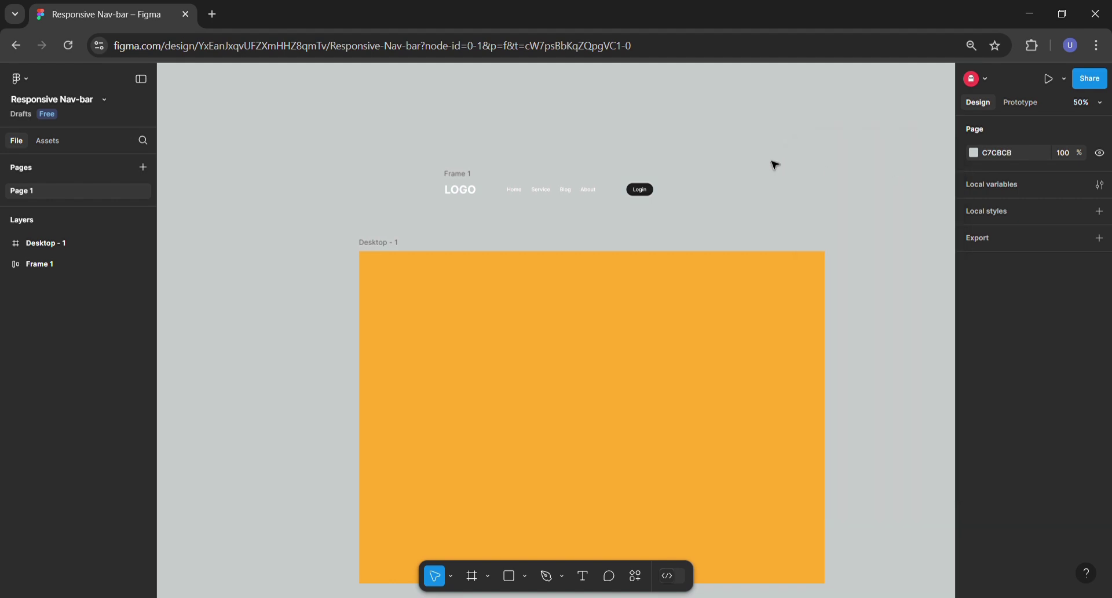
# Step: Set the nav bar frame's horizontal padding to 80 and vertical padding to 16, and add a white FFFFFF fill
pyautogui.click(462, 184)
pyautogui.click(462, 183)
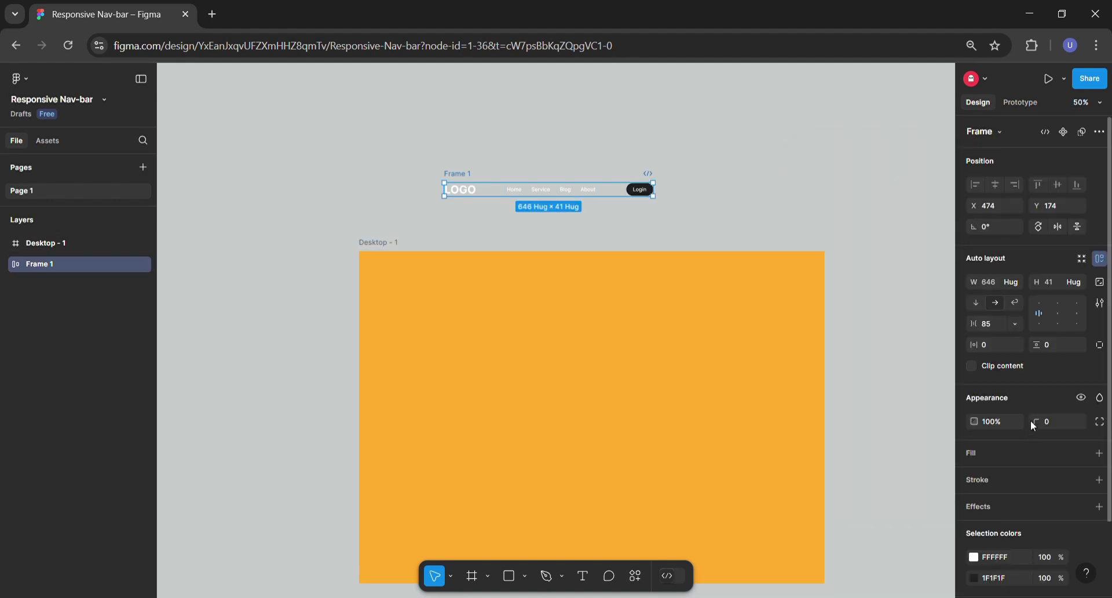
pyautogui.click(999, 346)
pyautogui.write('80')
pyautogui.press('Return')
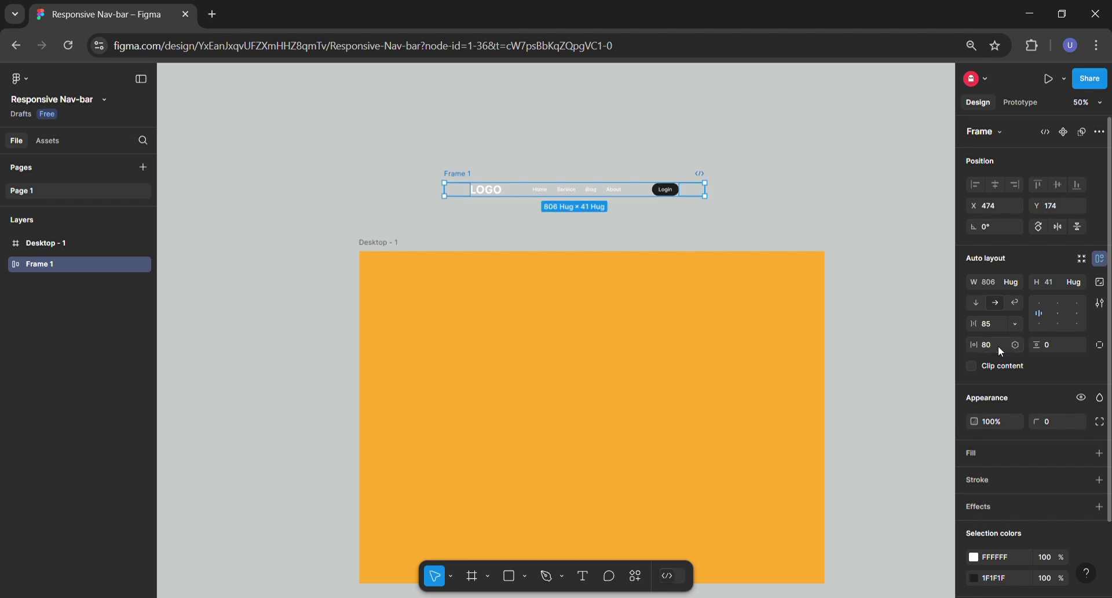
pyautogui.click(1059, 344)
pyautogui.write('16')
pyautogui.press('Return')
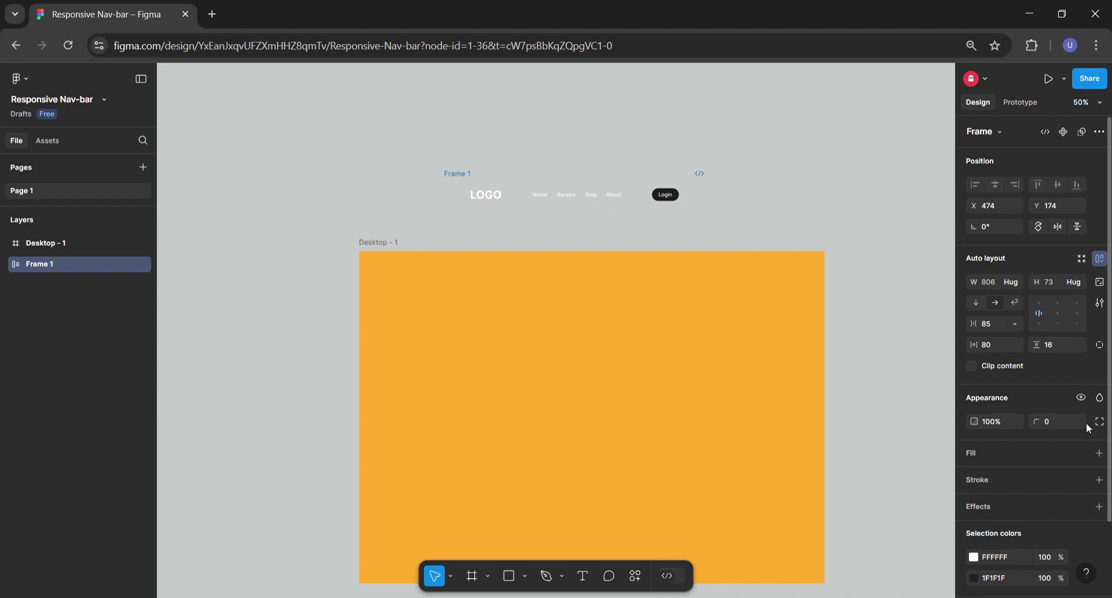
pyautogui.click(1099, 453)
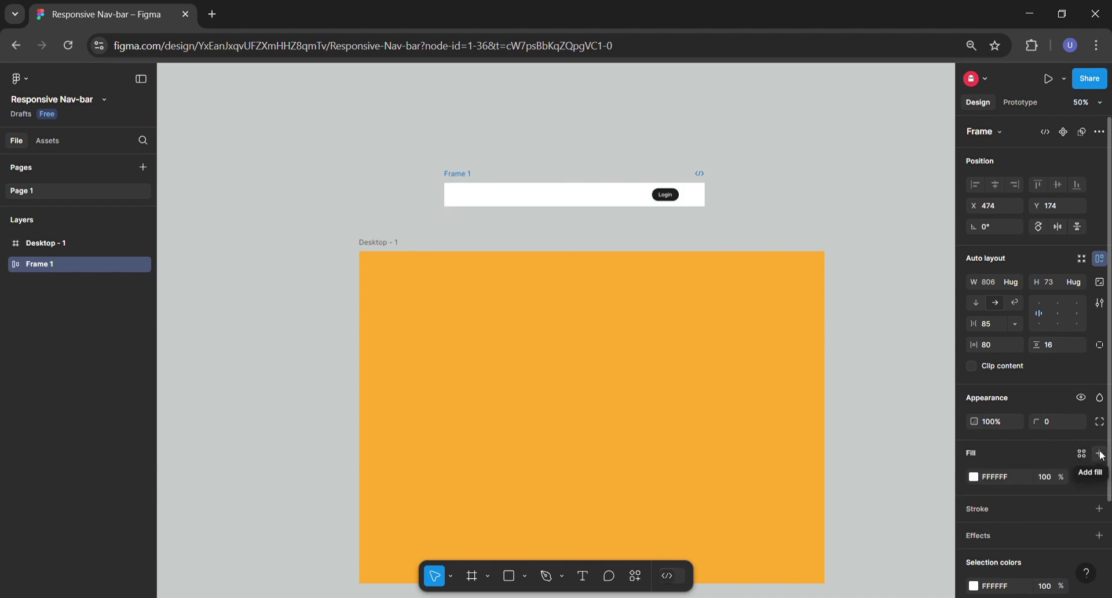
# Step: Recolour the logo text in the nav bar to near-black, 1E1E1E
pyautogui.scroll(5, 521, 197)
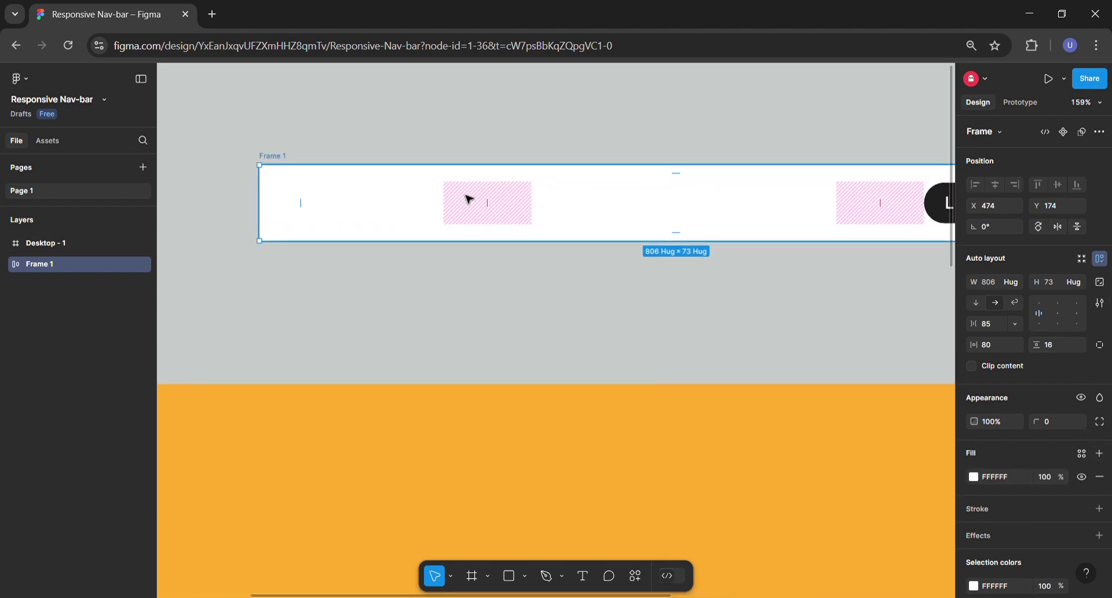
pyautogui.click(397, 201)
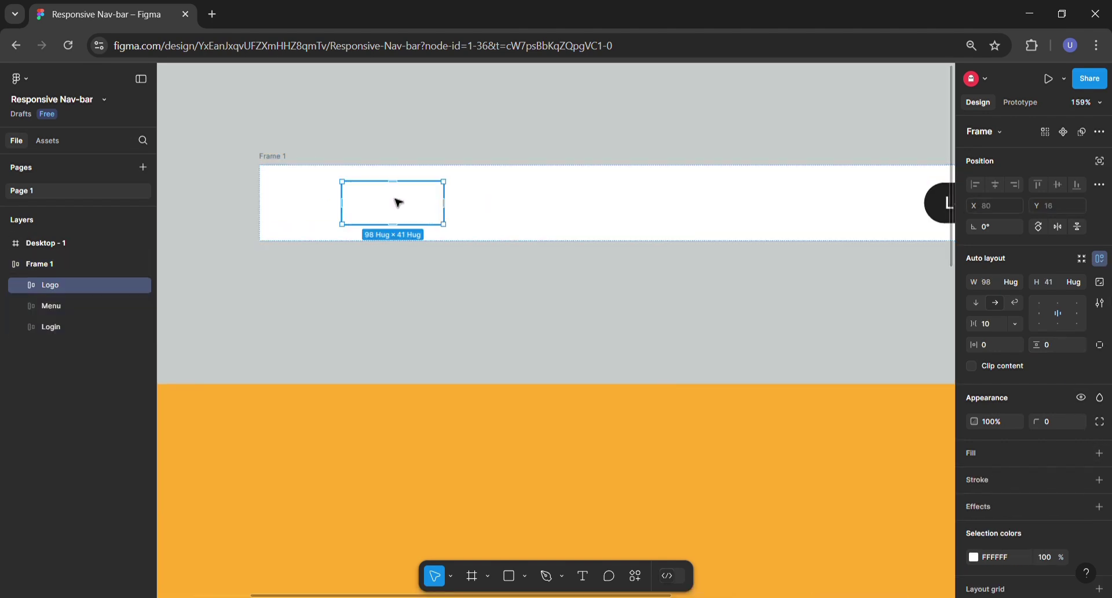
pyautogui.click(973, 560)
pyautogui.moveTo(811, 355); pyautogui.dragTo(798, 408)
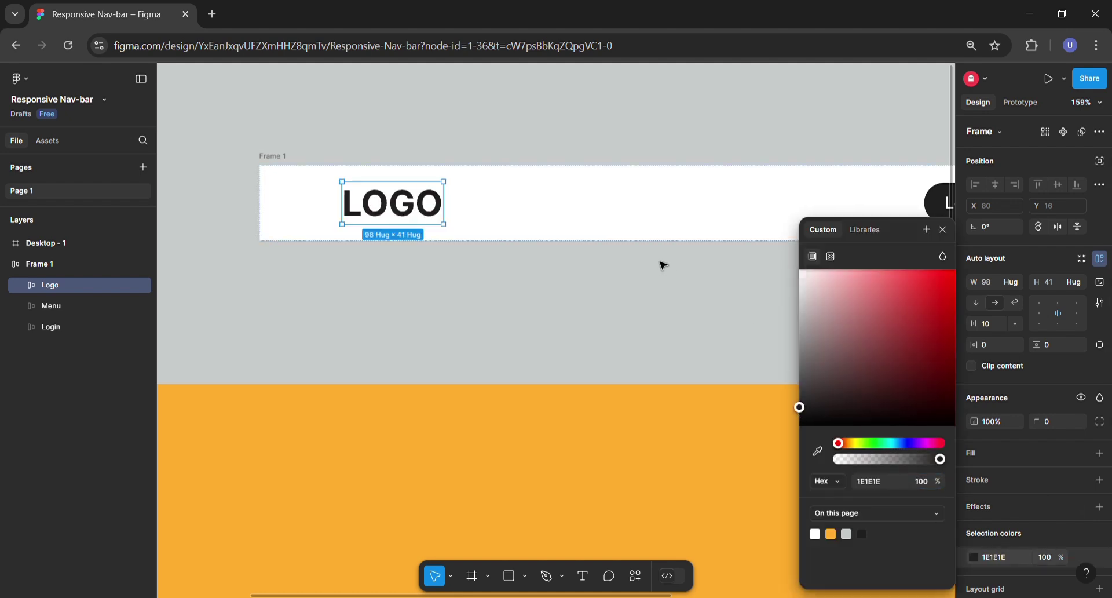
# Step: Recolour the four menu button labels to dark grey, 414141
pyautogui.click(627, 208)
pyautogui.click(973, 557)
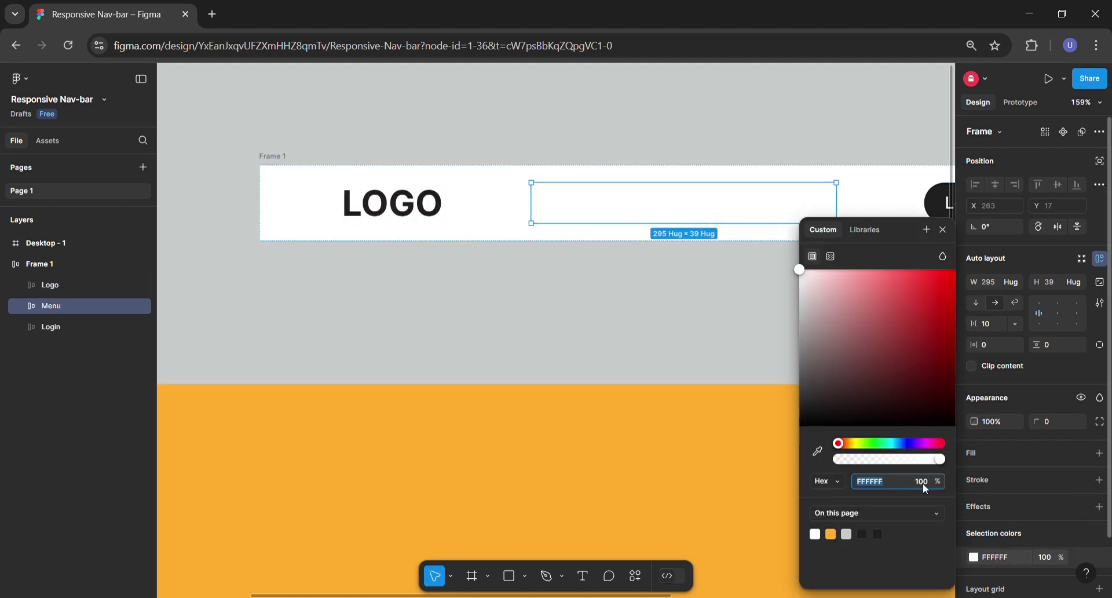
pyautogui.click(834, 343)
pyautogui.moveTo(814, 375); pyautogui.dragTo(800, 384)
pyautogui.click(913, 308)
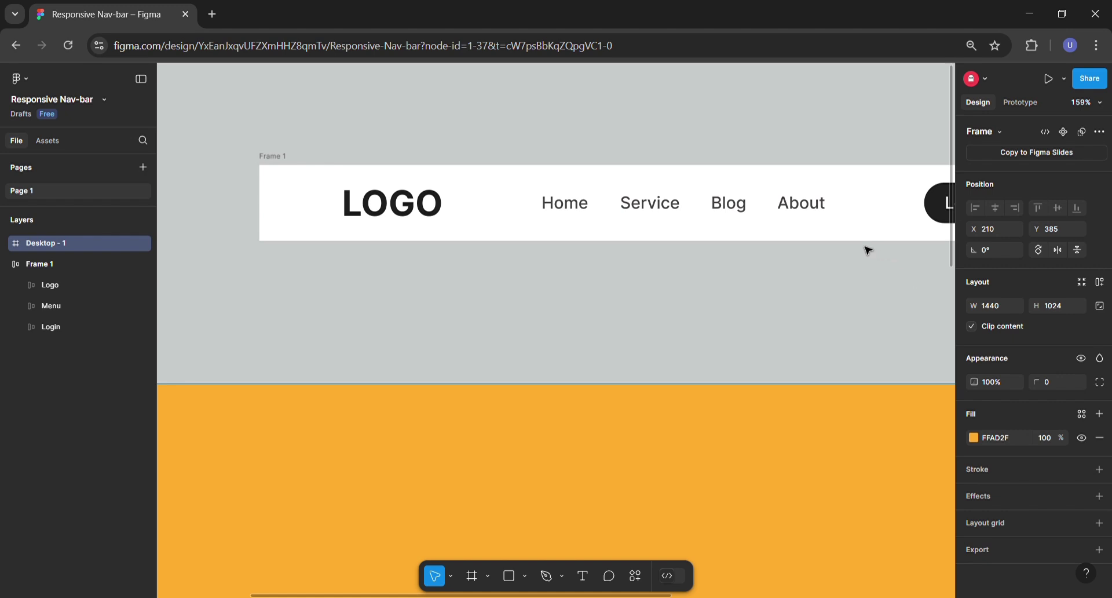
# Step: Set the width of the nav bar frame to 1440 to match the desktop frame
pyautogui.hscroll(3, 730, 316)
pyautogui.scroll(-5, 729, 316)
pyautogui.hscroll(2, 717, 340)
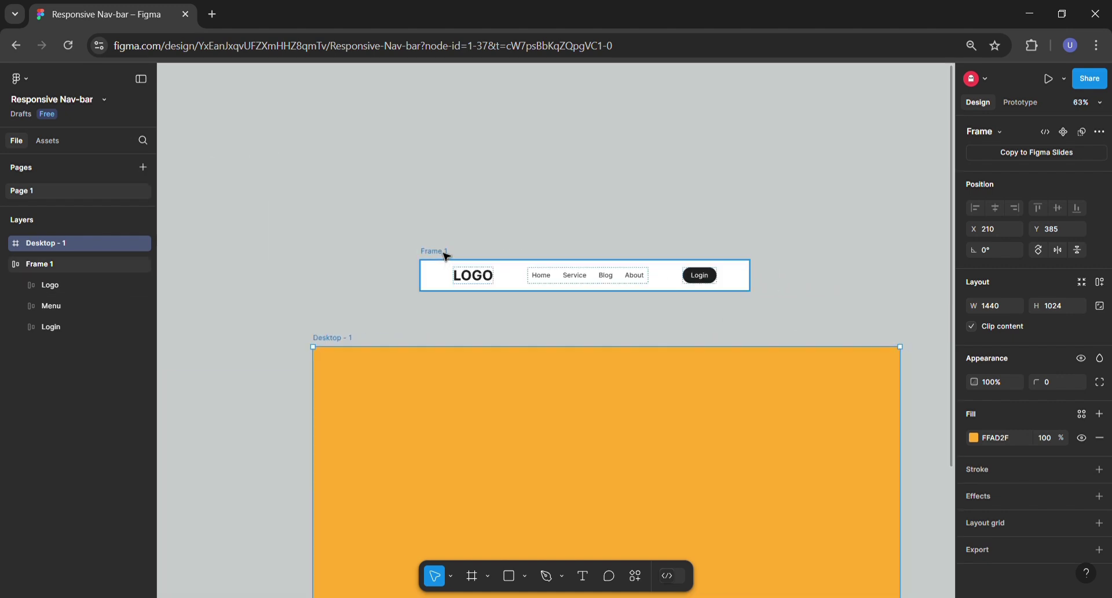
pyautogui.click(459, 245)
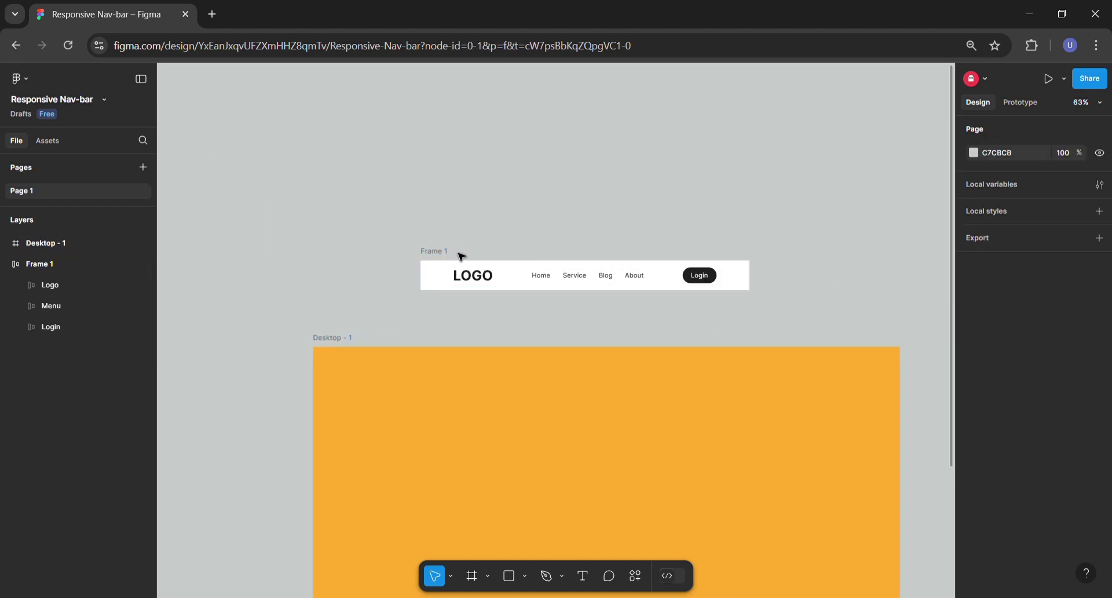
pyautogui.click(440, 256)
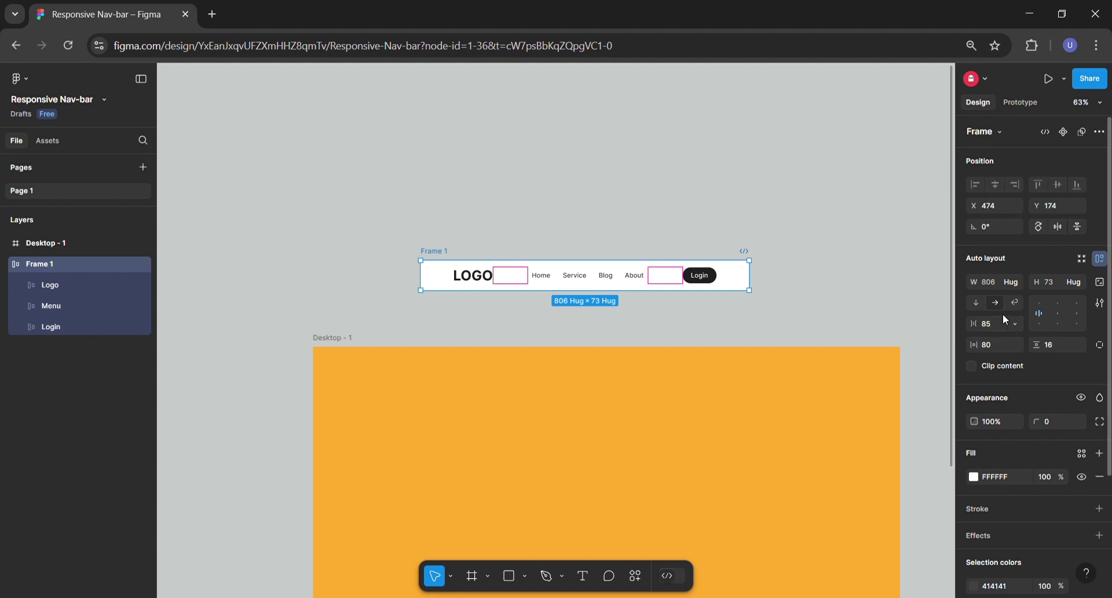
pyautogui.click(994, 283)
pyautogui.write('1440')
pyautogui.press('Return')
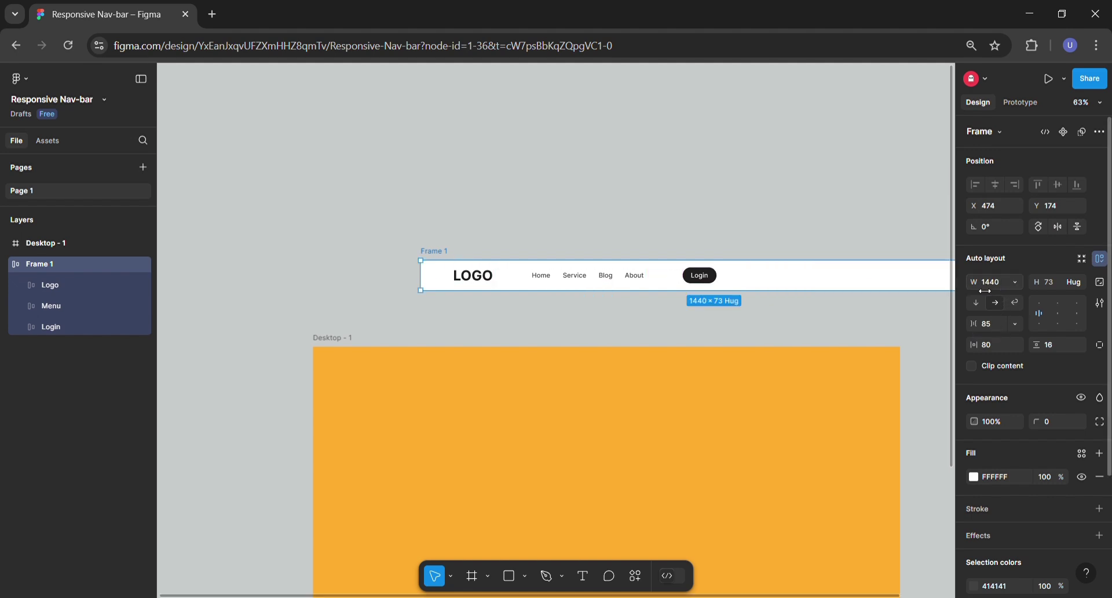
# Step: Set the spacing between the logo, menu and login items in the nav bar frame to Auto
pyautogui.click(660, 282)
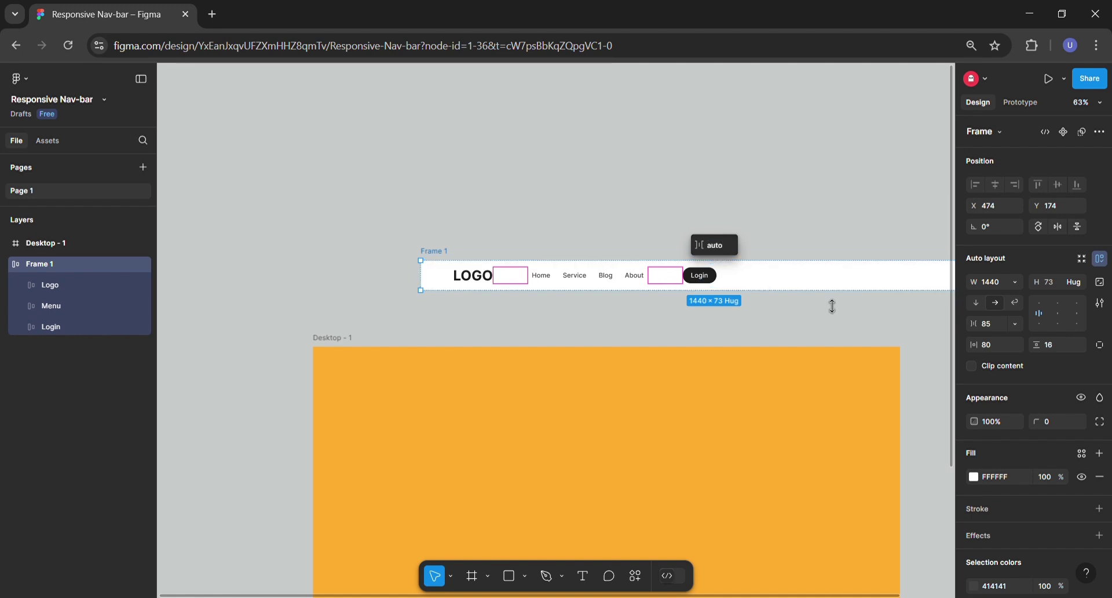
pyautogui.write('auto')
pyautogui.press('Return')
pyautogui.scroll(-3, 715, 255)
pyautogui.click(722, 244)
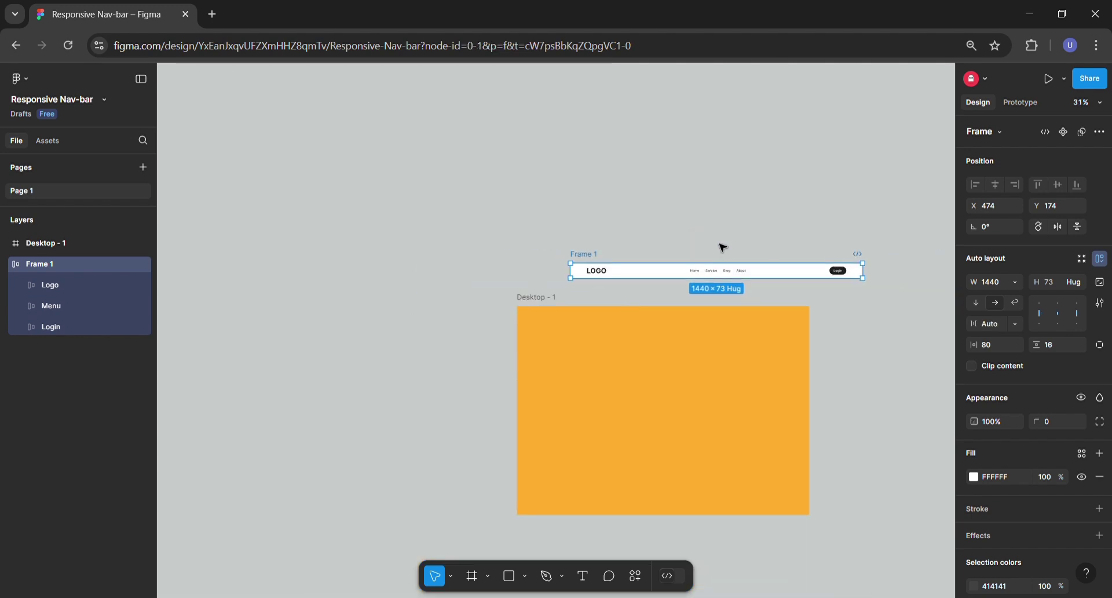
# Step: Rename the nav bar frame as Nav
pyautogui.moveTo(737, 241); pyautogui.dragTo(593, 257)
pyautogui.click(443, 270)
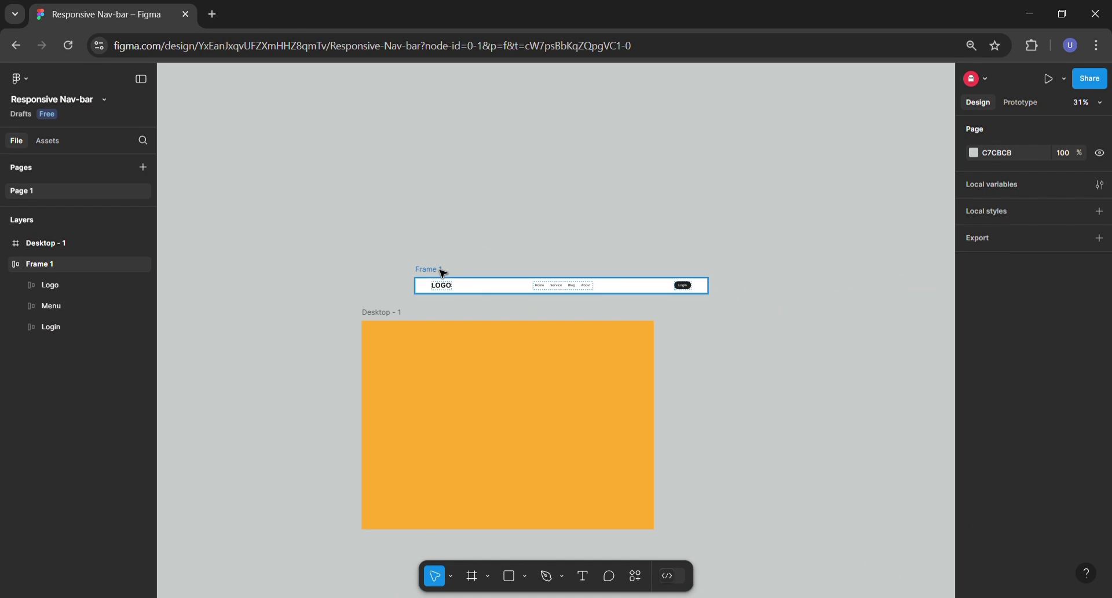
pyautogui.write('Nav')
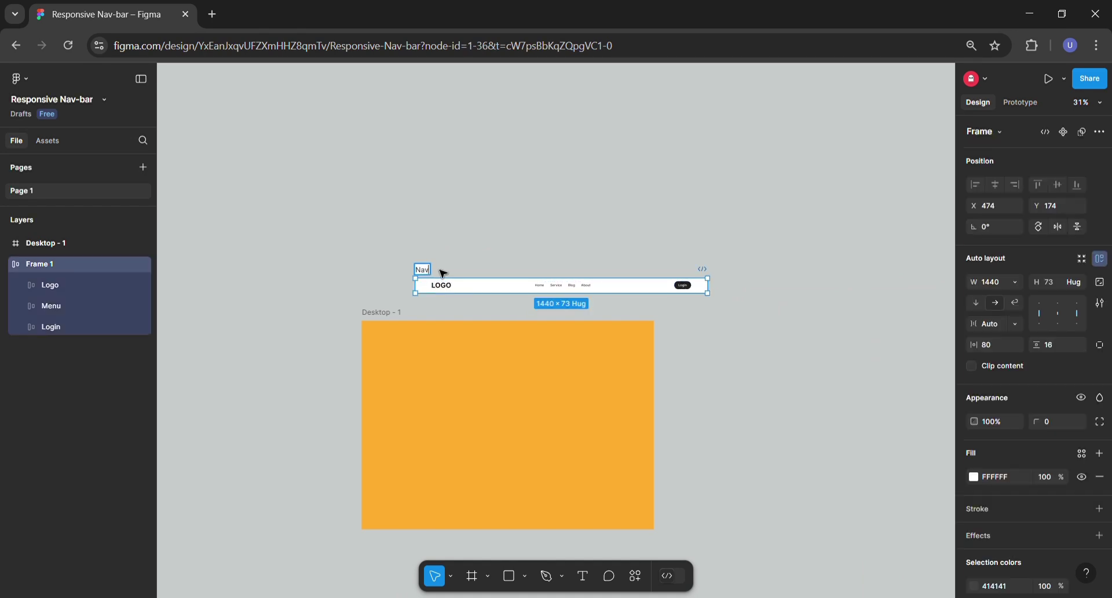
pyautogui.press('Return')
# Step: Move the Nav frame into the Desktop - 1 frame and align it to the horizontal centre and top
pyautogui.scroll(5, 443, 273)
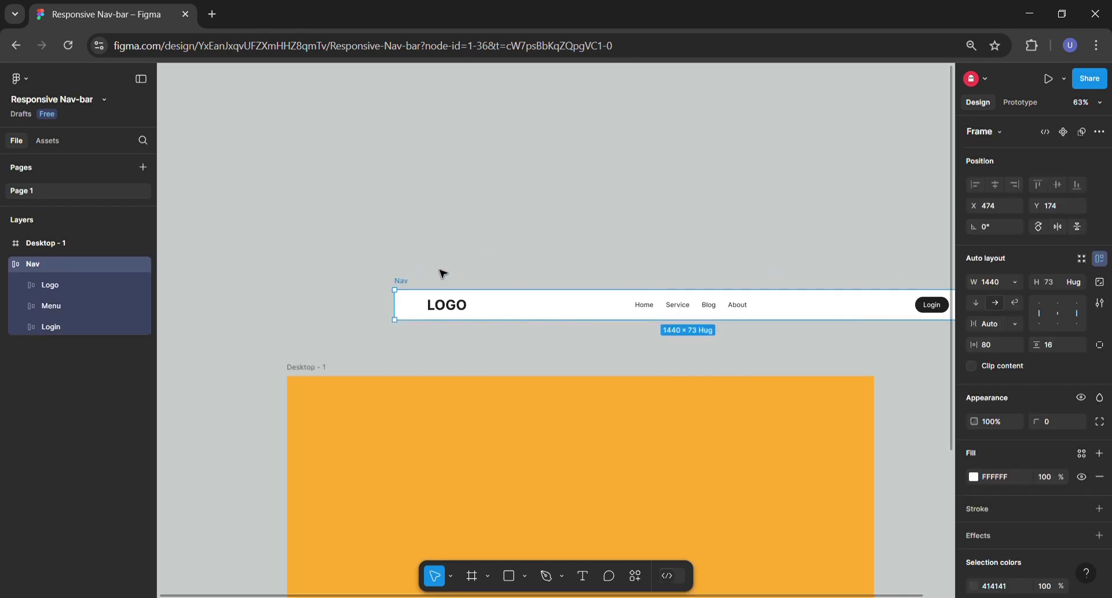
pyautogui.moveTo(400, 303); pyautogui.dragTo(372, 400)
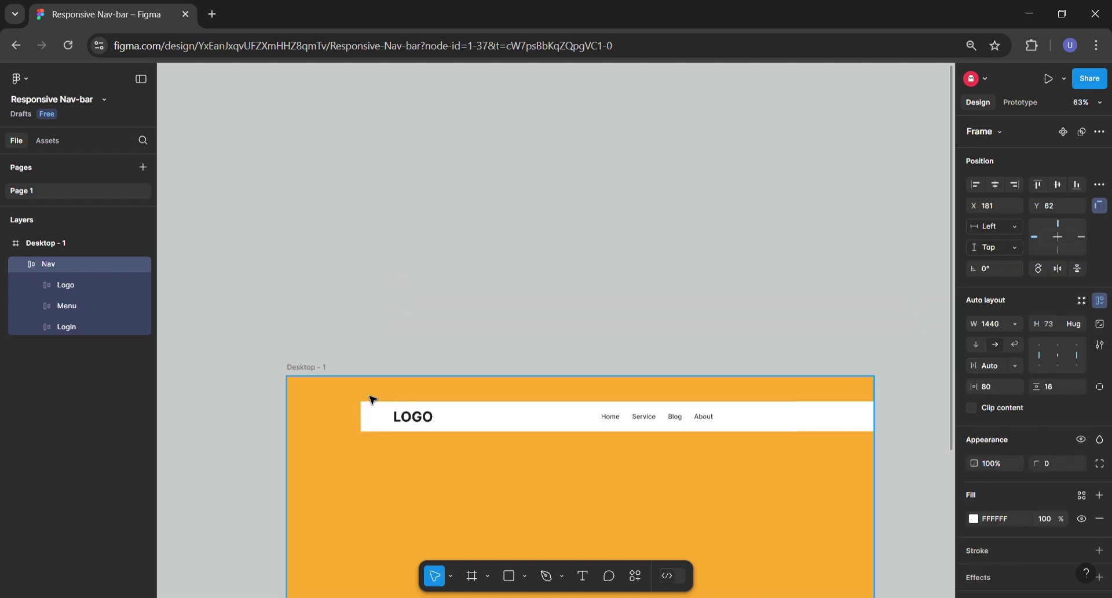
pyautogui.click(997, 188)
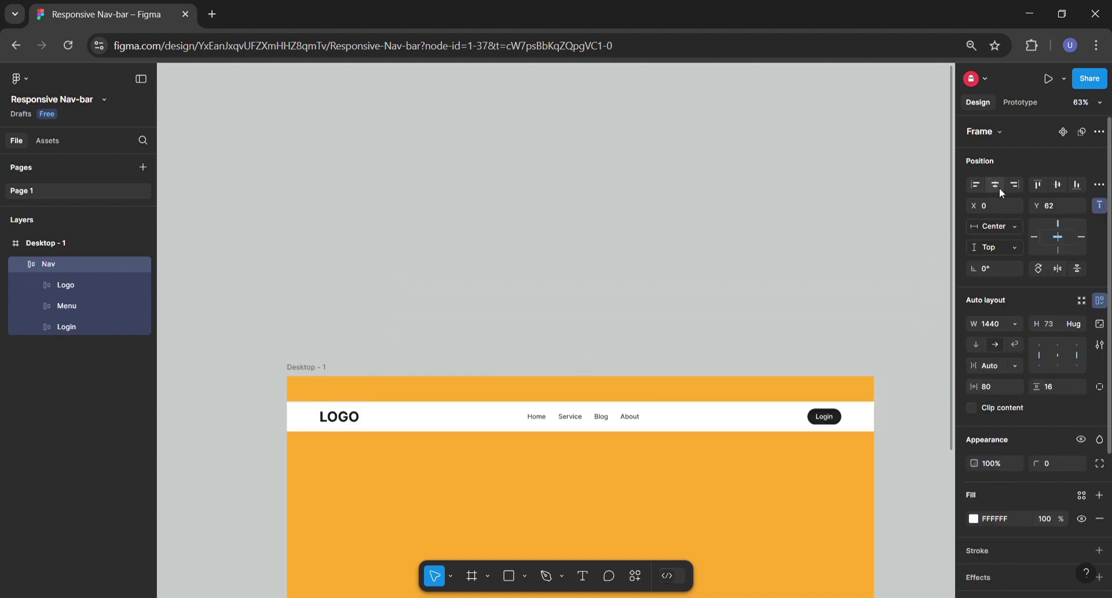
pyautogui.click(1039, 185)
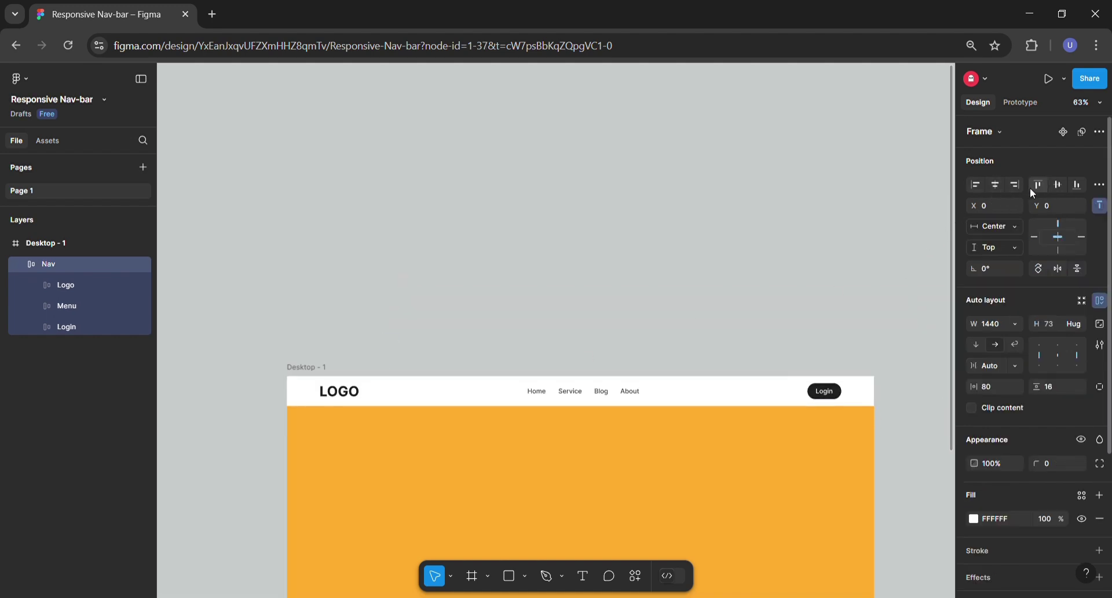
pyautogui.click(735, 276)
# Step: Try widening the Desktop - 1 frame to about 2417 to test the nav bar's response, and undo the resize
pyautogui.moveTo(749, 298); pyautogui.dragTo(730, 173)
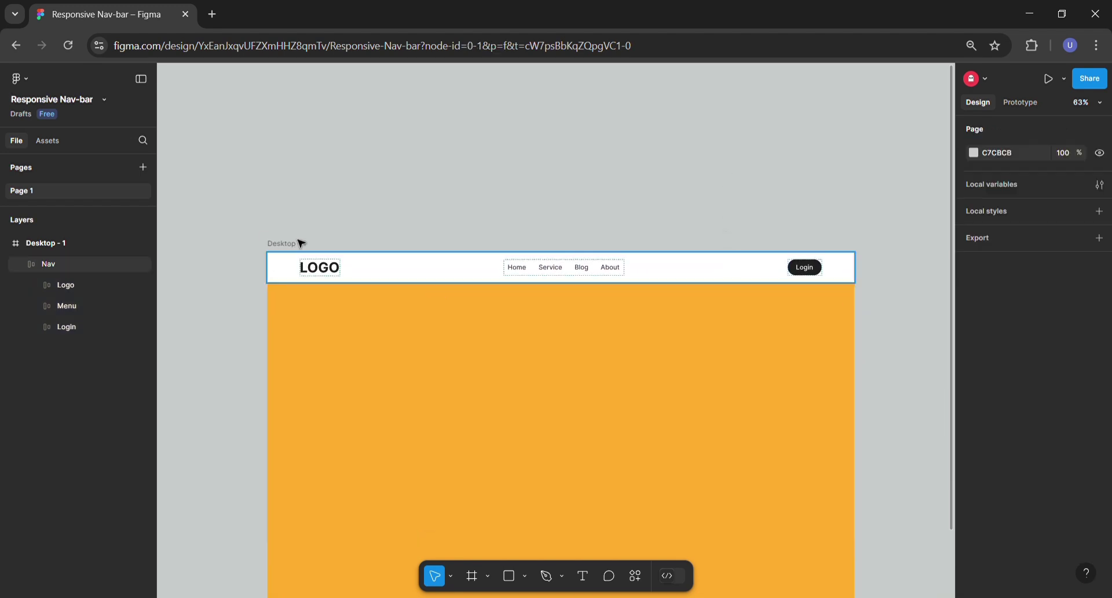
pyautogui.scroll(-3, 264, 234)
pyautogui.click(277, 233)
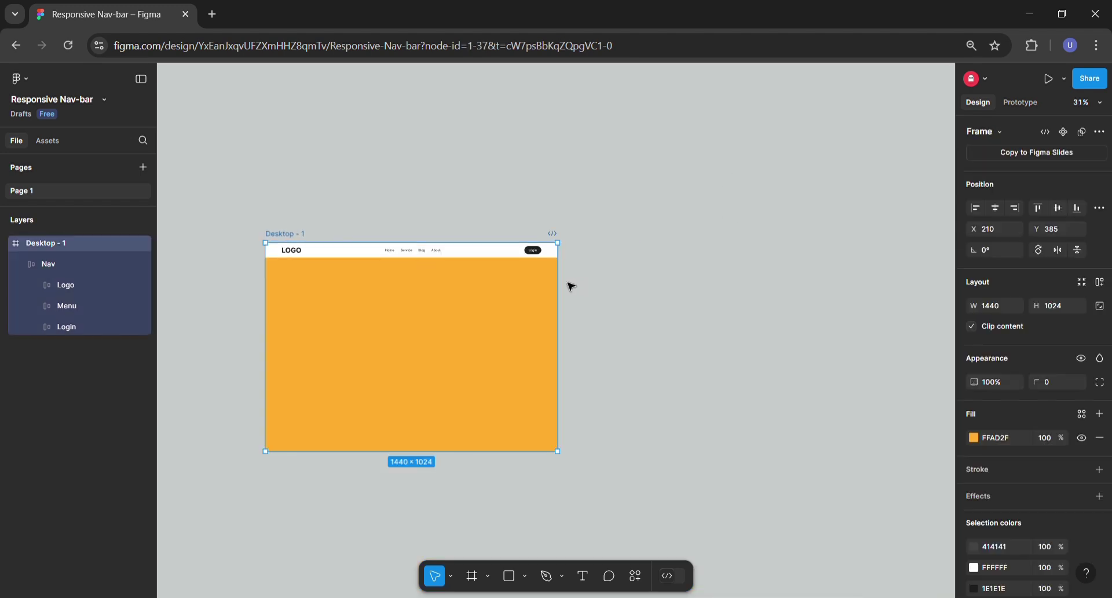
pyautogui.moveTo(569, 287); pyautogui.dragTo(767, 292)
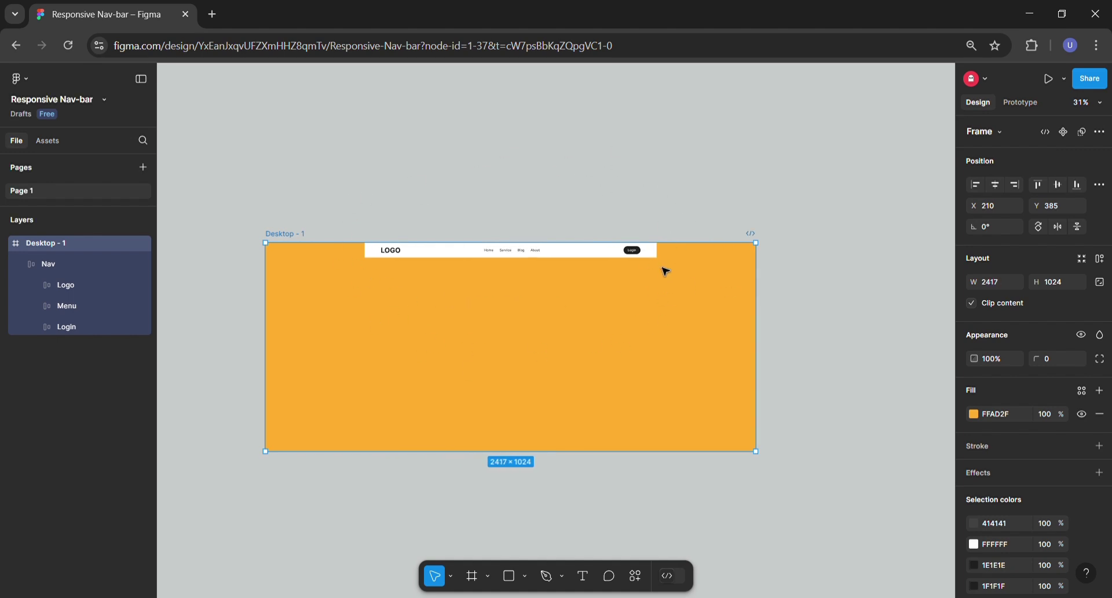
pyautogui.hotkey('ctrl', 'z')
# Step: Set the Nav frame's horizontal constraint to Left + Right
pyautogui.click(485, 259)
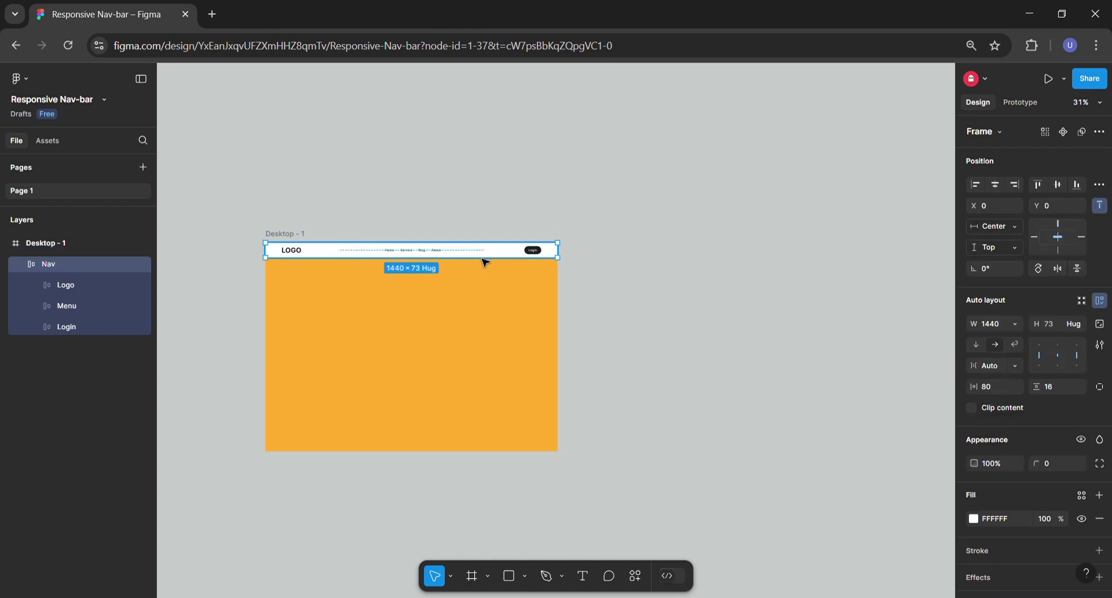
pyautogui.click(1012, 230)
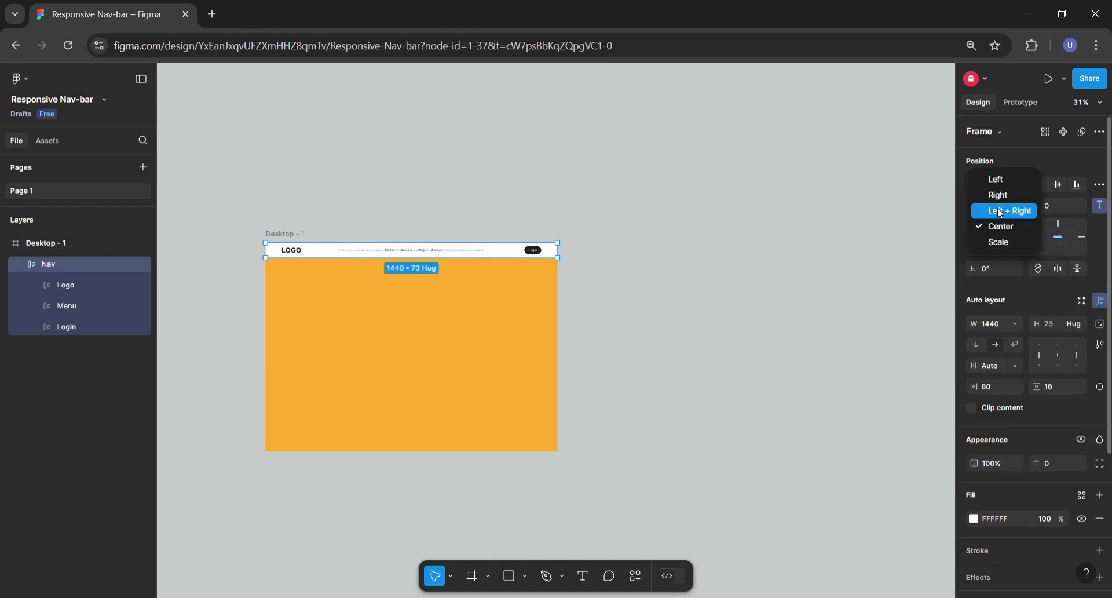
pyautogui.click(1006, 212)
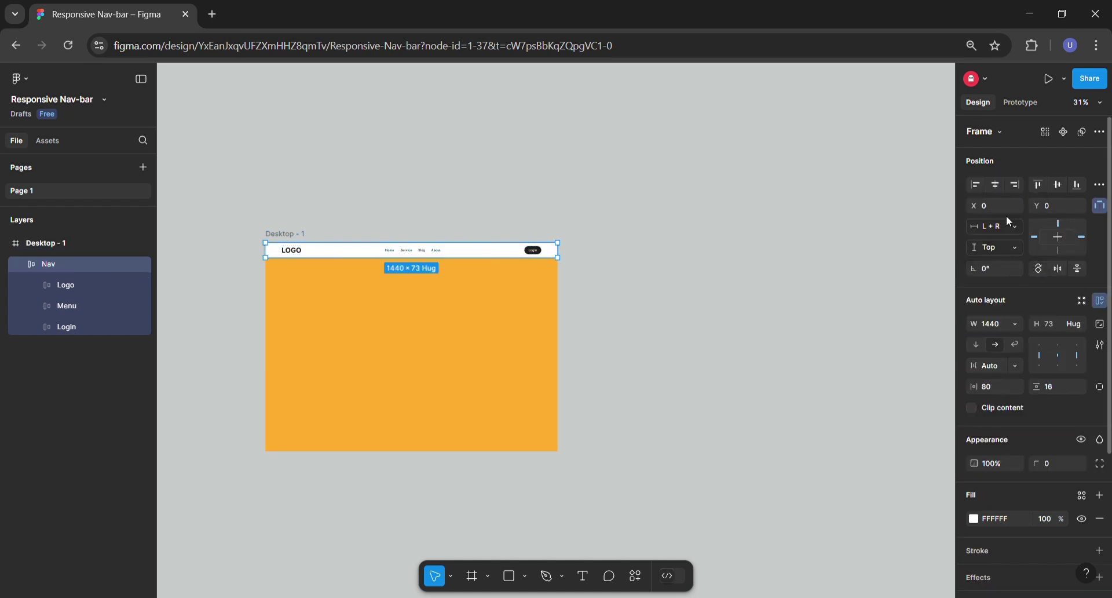
pyautogui.click(323, 234)
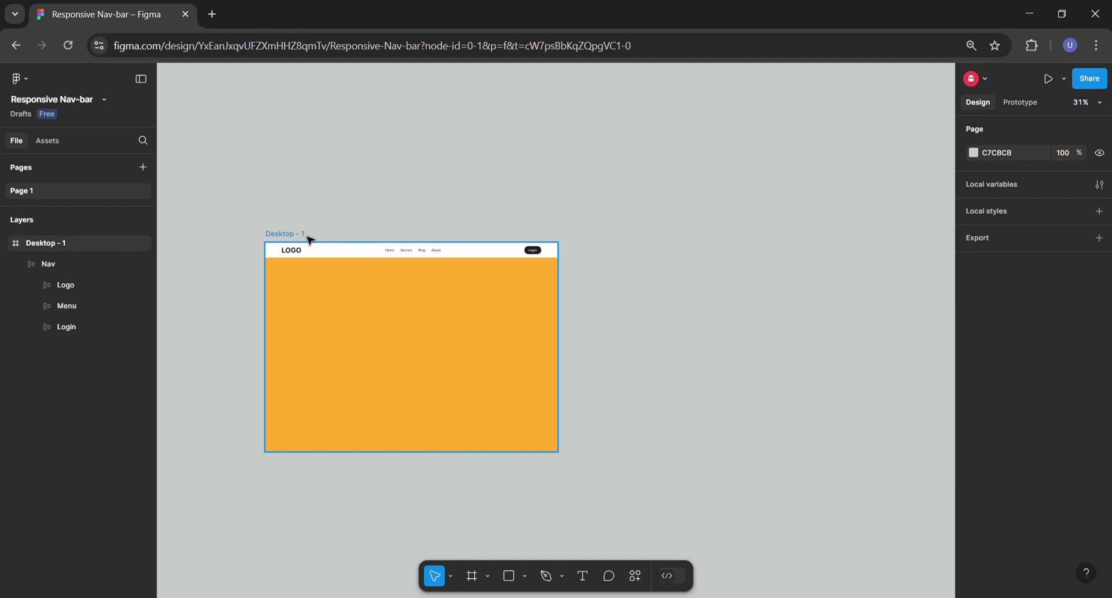
# Step: Resize the width of the Desktop - 1 frame with the interface hidden to test how the nav bar adapts
pyautogui.click(308, 234)
pyautogui.moveTo(572, 314); pyautogui.dragTo(640, 342)
pyautogui.hotkey('ctrl', '\\')
pyautogui.scroll(5, 355, 260)
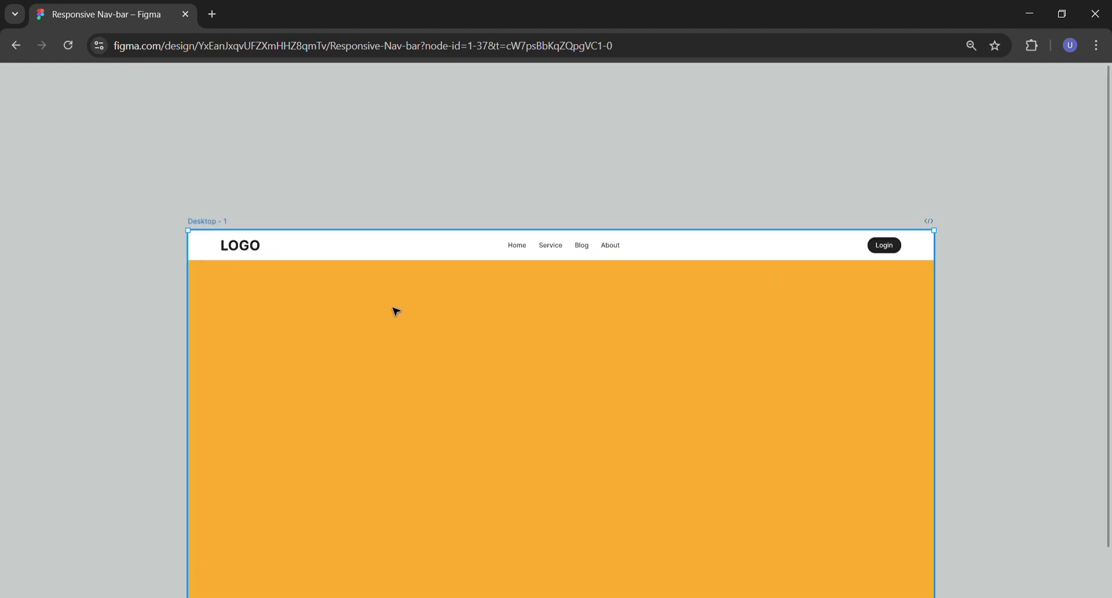
pyautogui.scroll(-2, 392, 311)
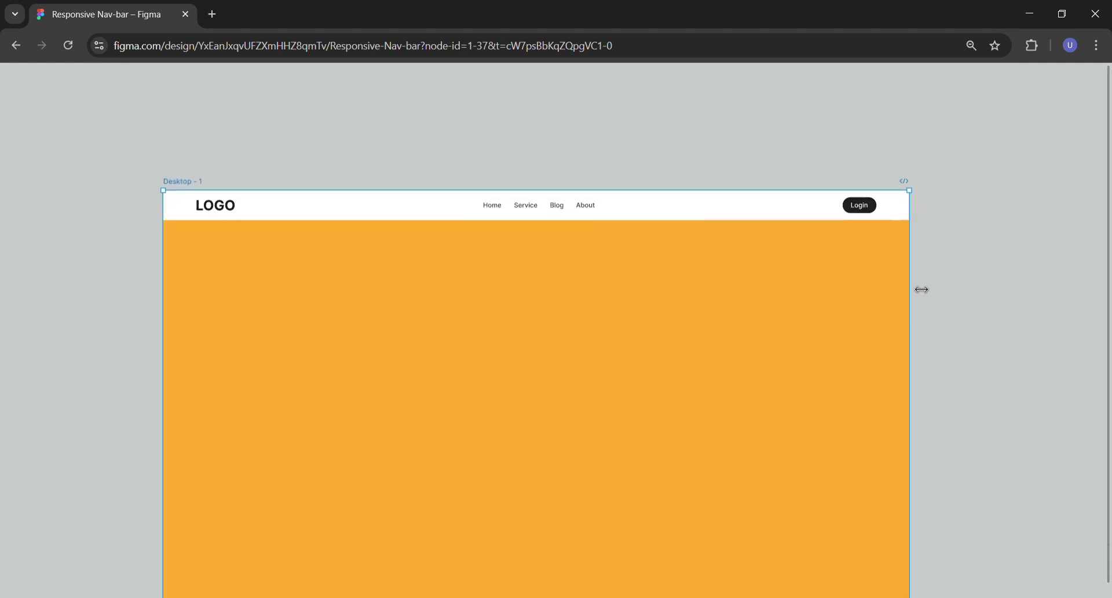
pyautogui.moveTo(921, 290); pyautogui.dragTo(866, 355)
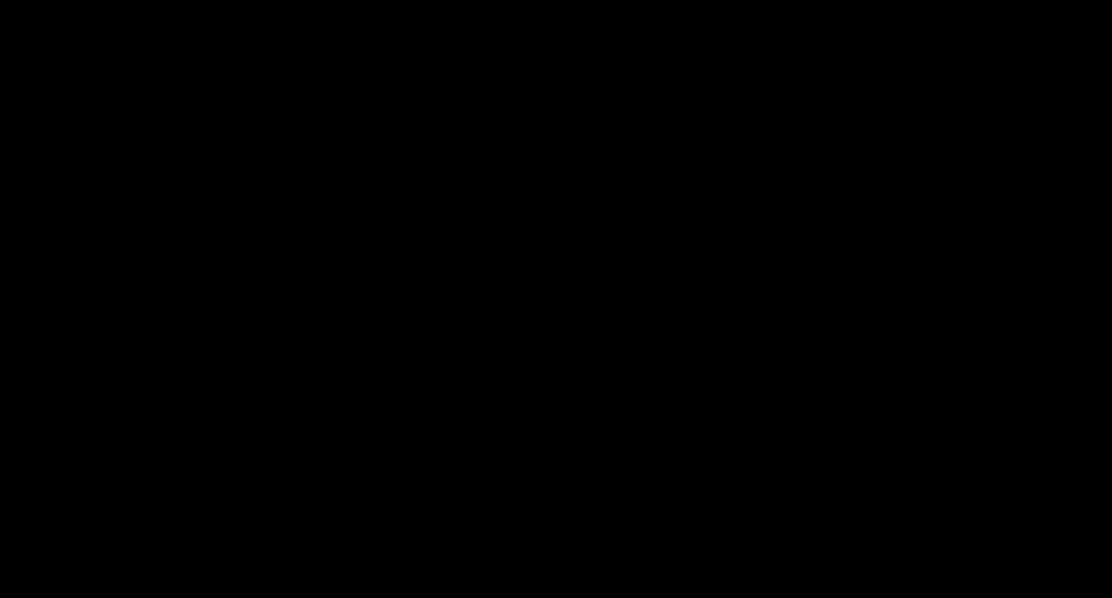